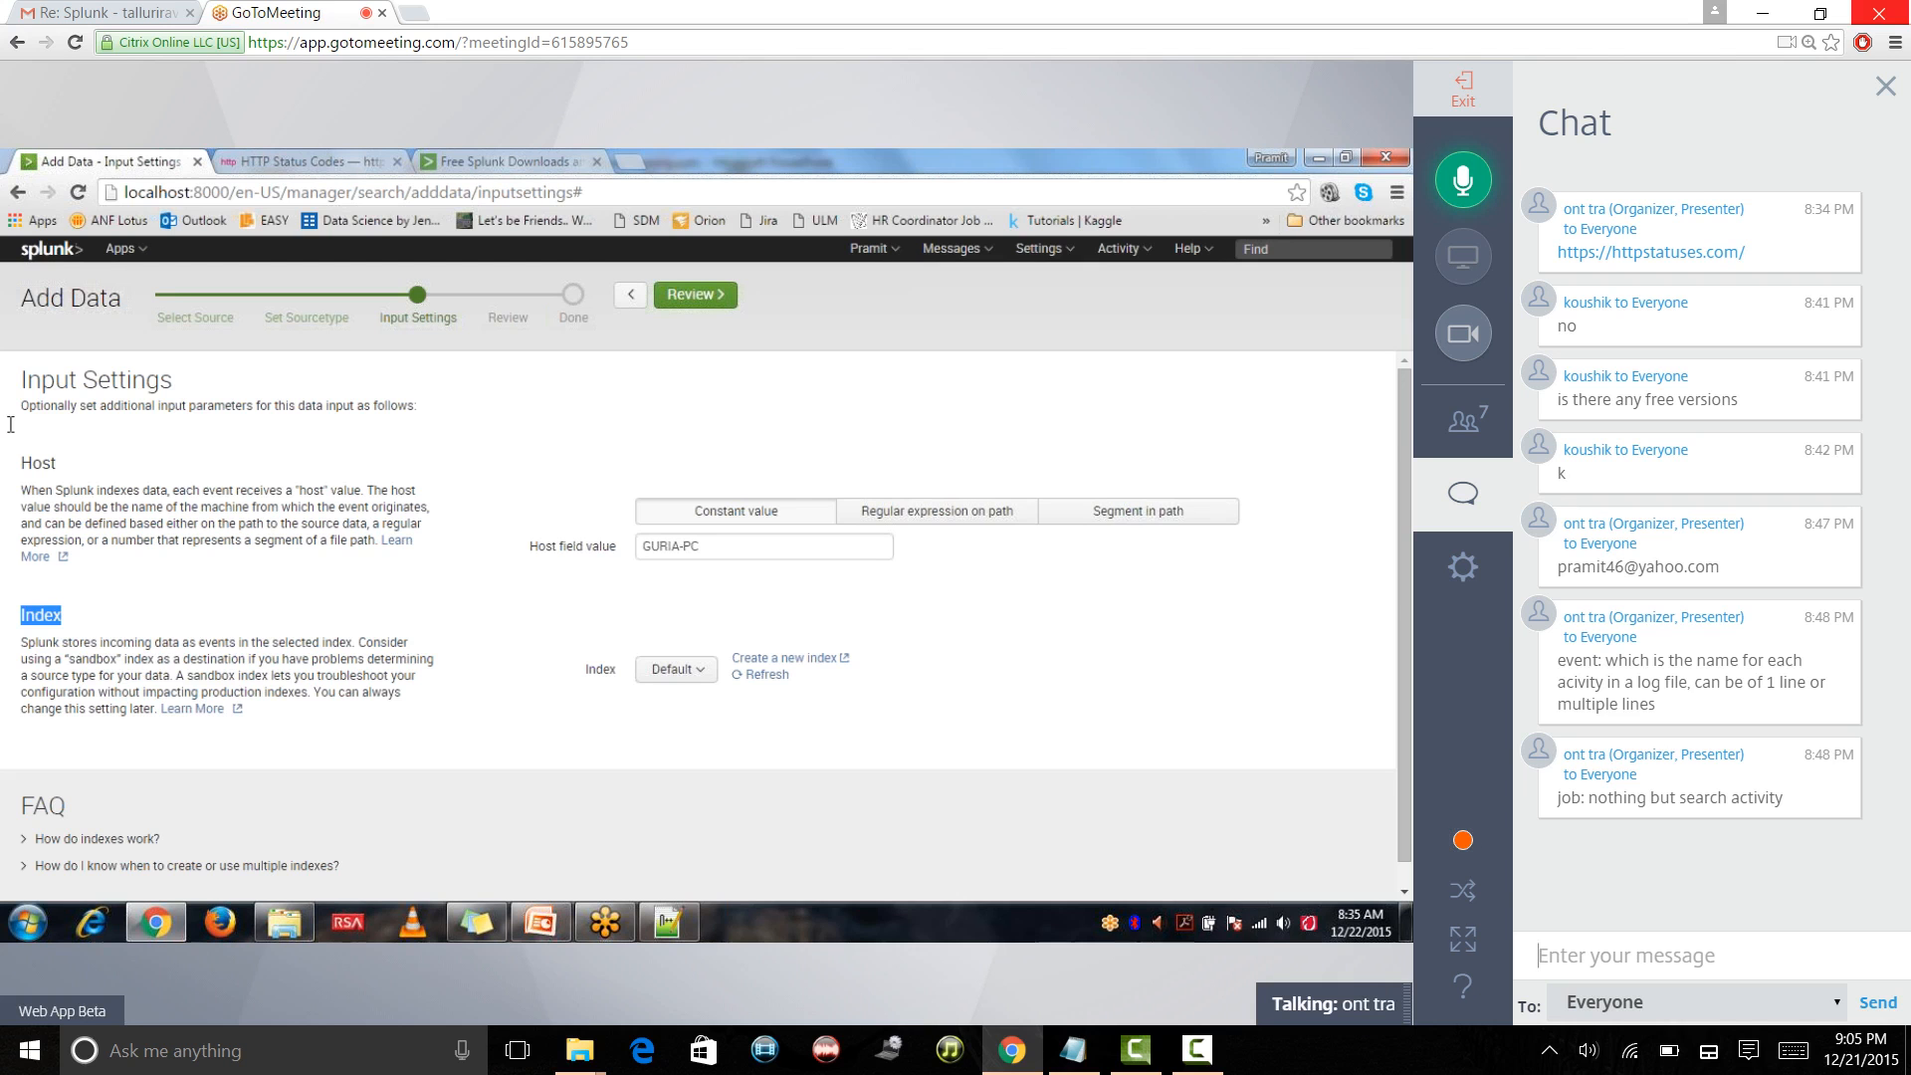
- List the available indexes, and open Program Files\Splunk\var\lib\splunk on the C: drive in the file explorer
{"action": "left_click", "coordinate": [704, 677]}
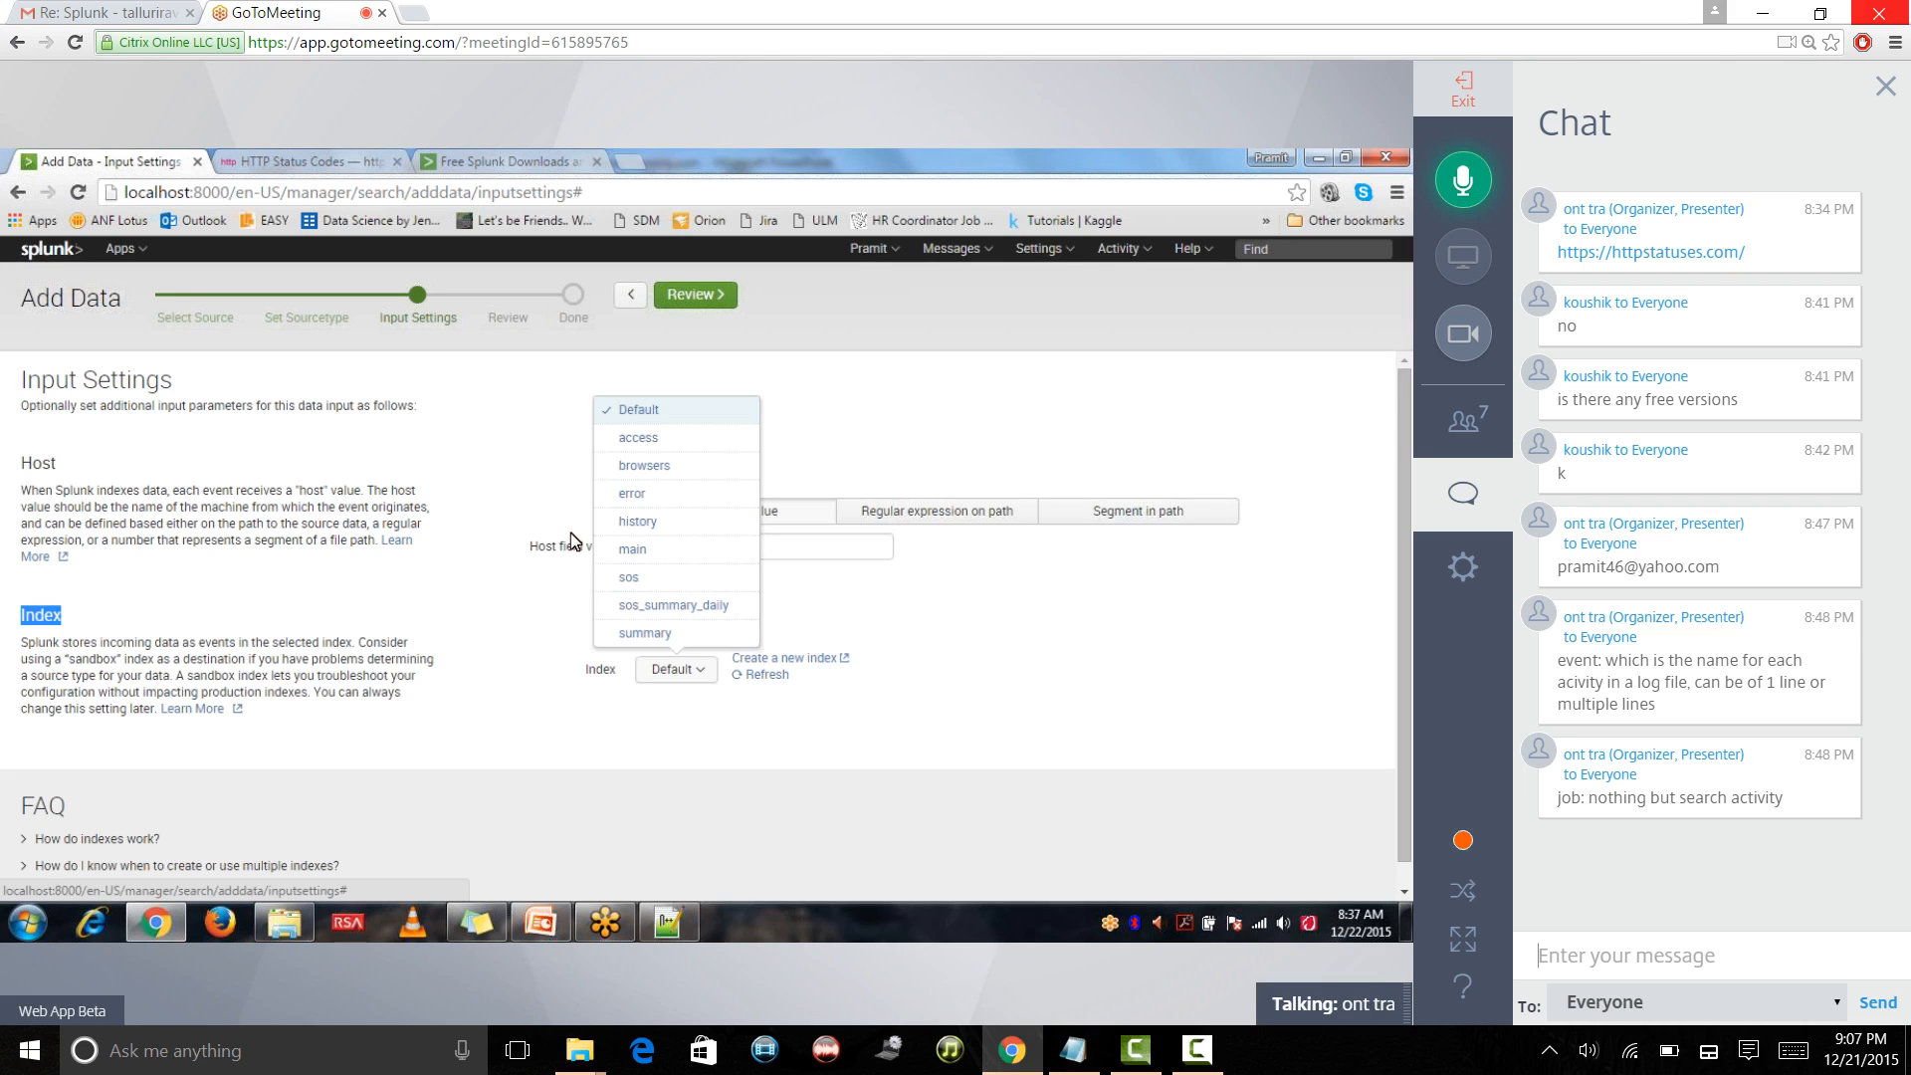
{"action": "left_click", "coordinate": [289, 924]}
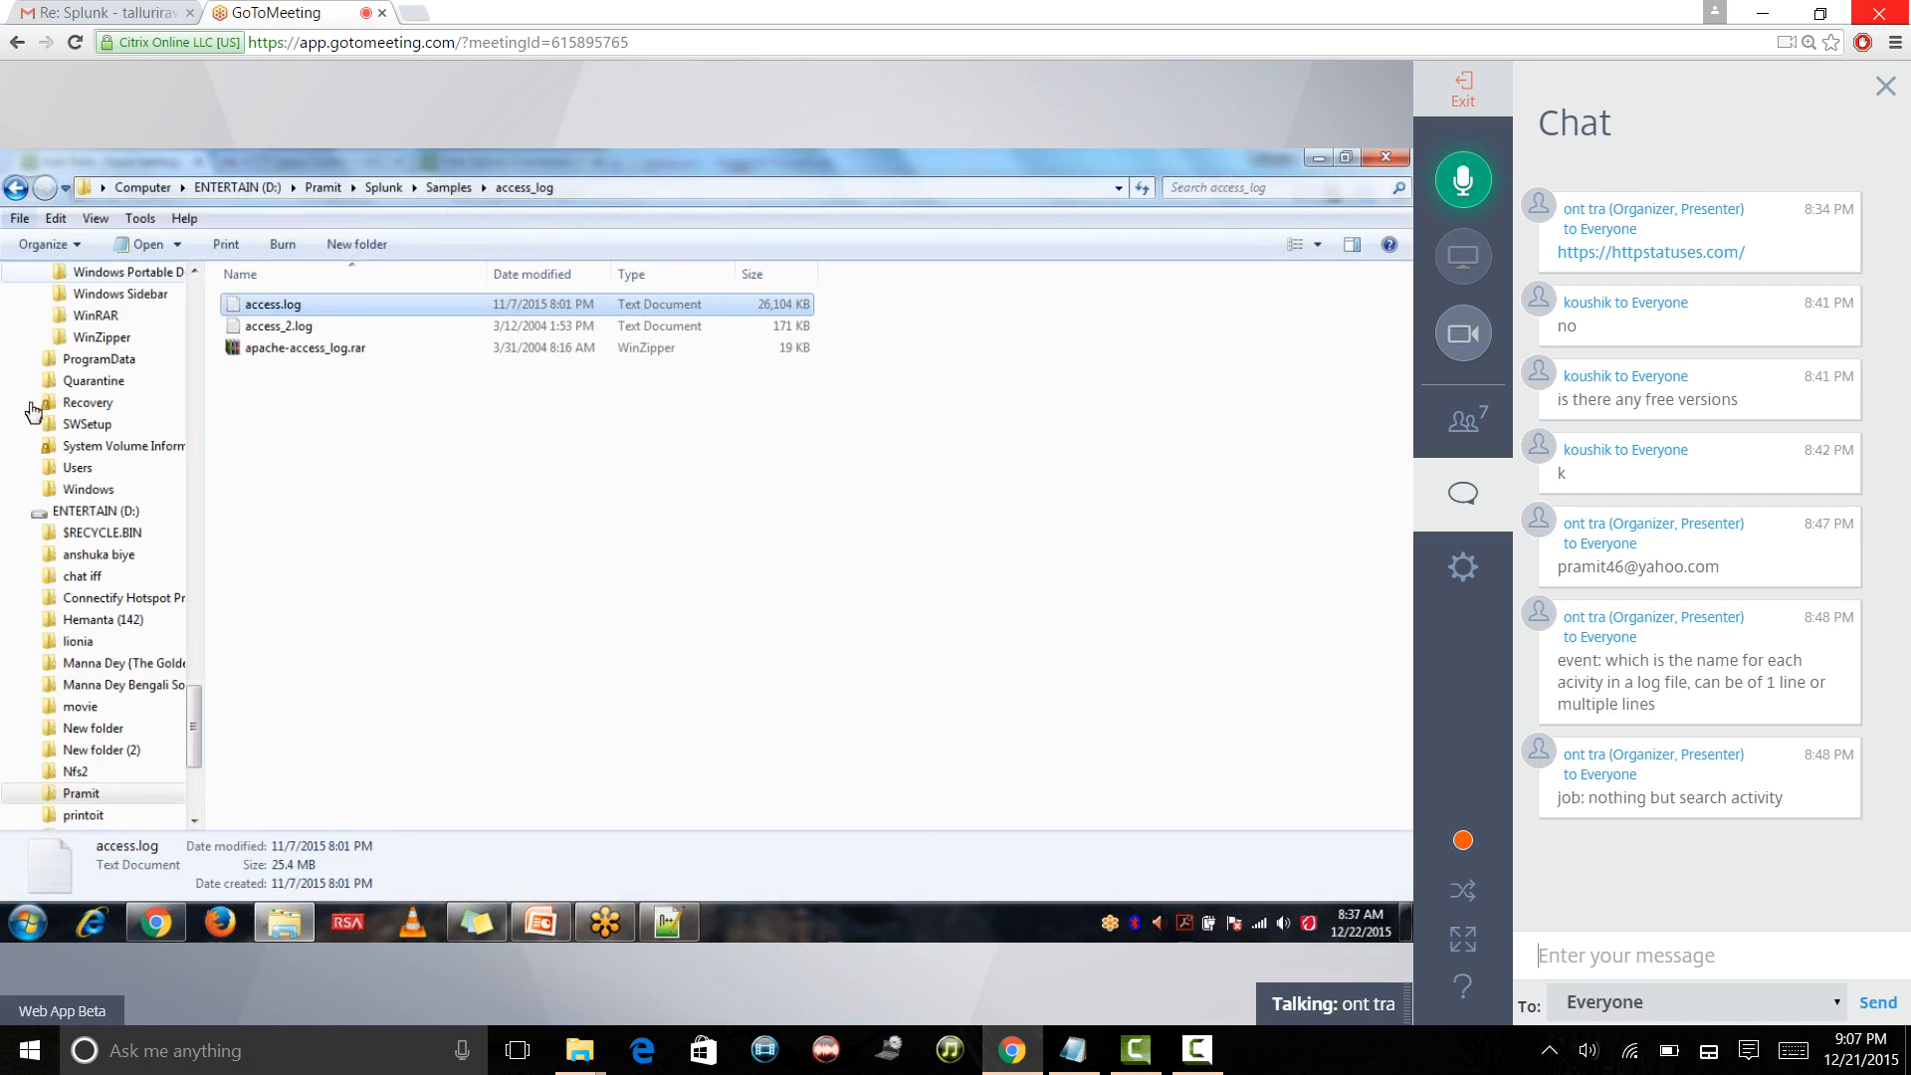
{"action": "left_click", "coordinate": [14, 188]}
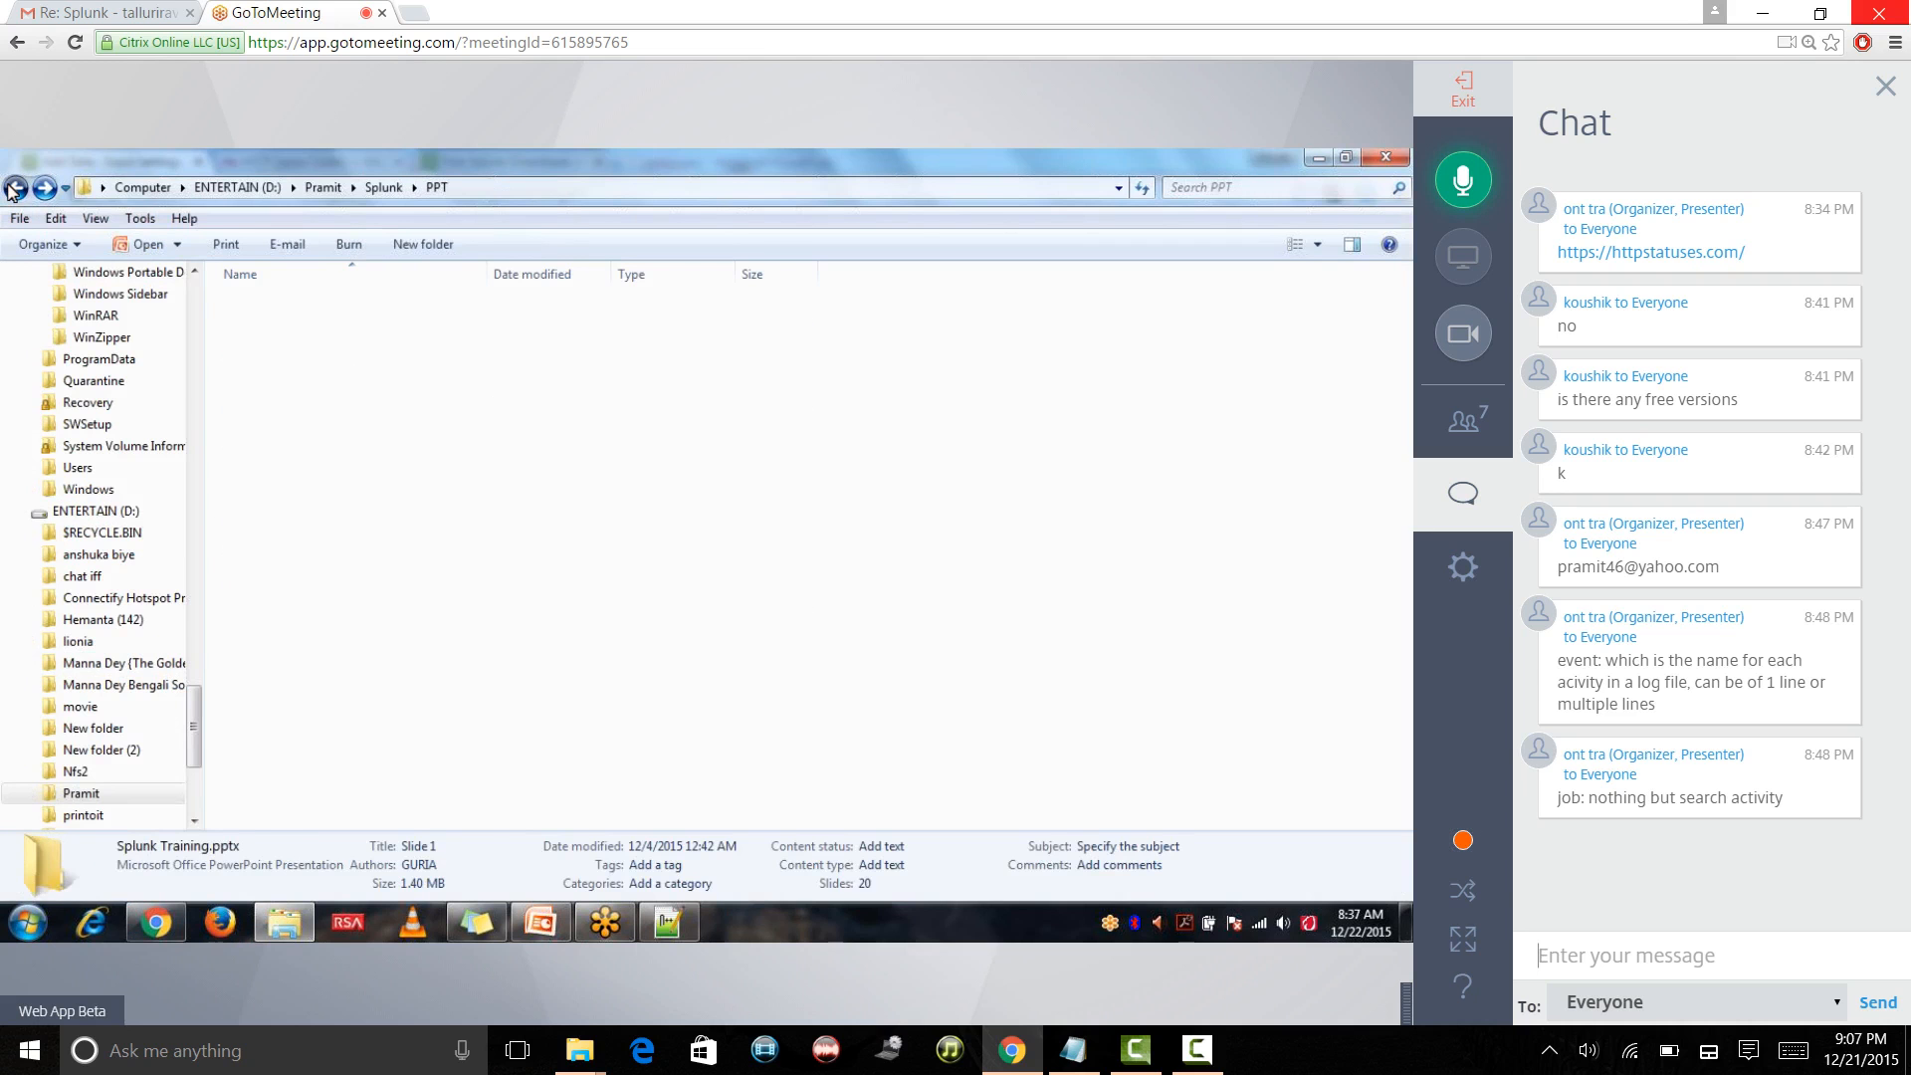
{"action": "left_click", "coordinate": [14, 188]}
{"action": "left_click", "coordinate": [14, 188]}
{"action": "left_click", "coordinate": [43, 196]}
{"action": "left_click_drag", "start_coordinate": [196, 445], "coordinate": [197, 586]}
{"action": "left_click", "coordinate": [120, 426]}
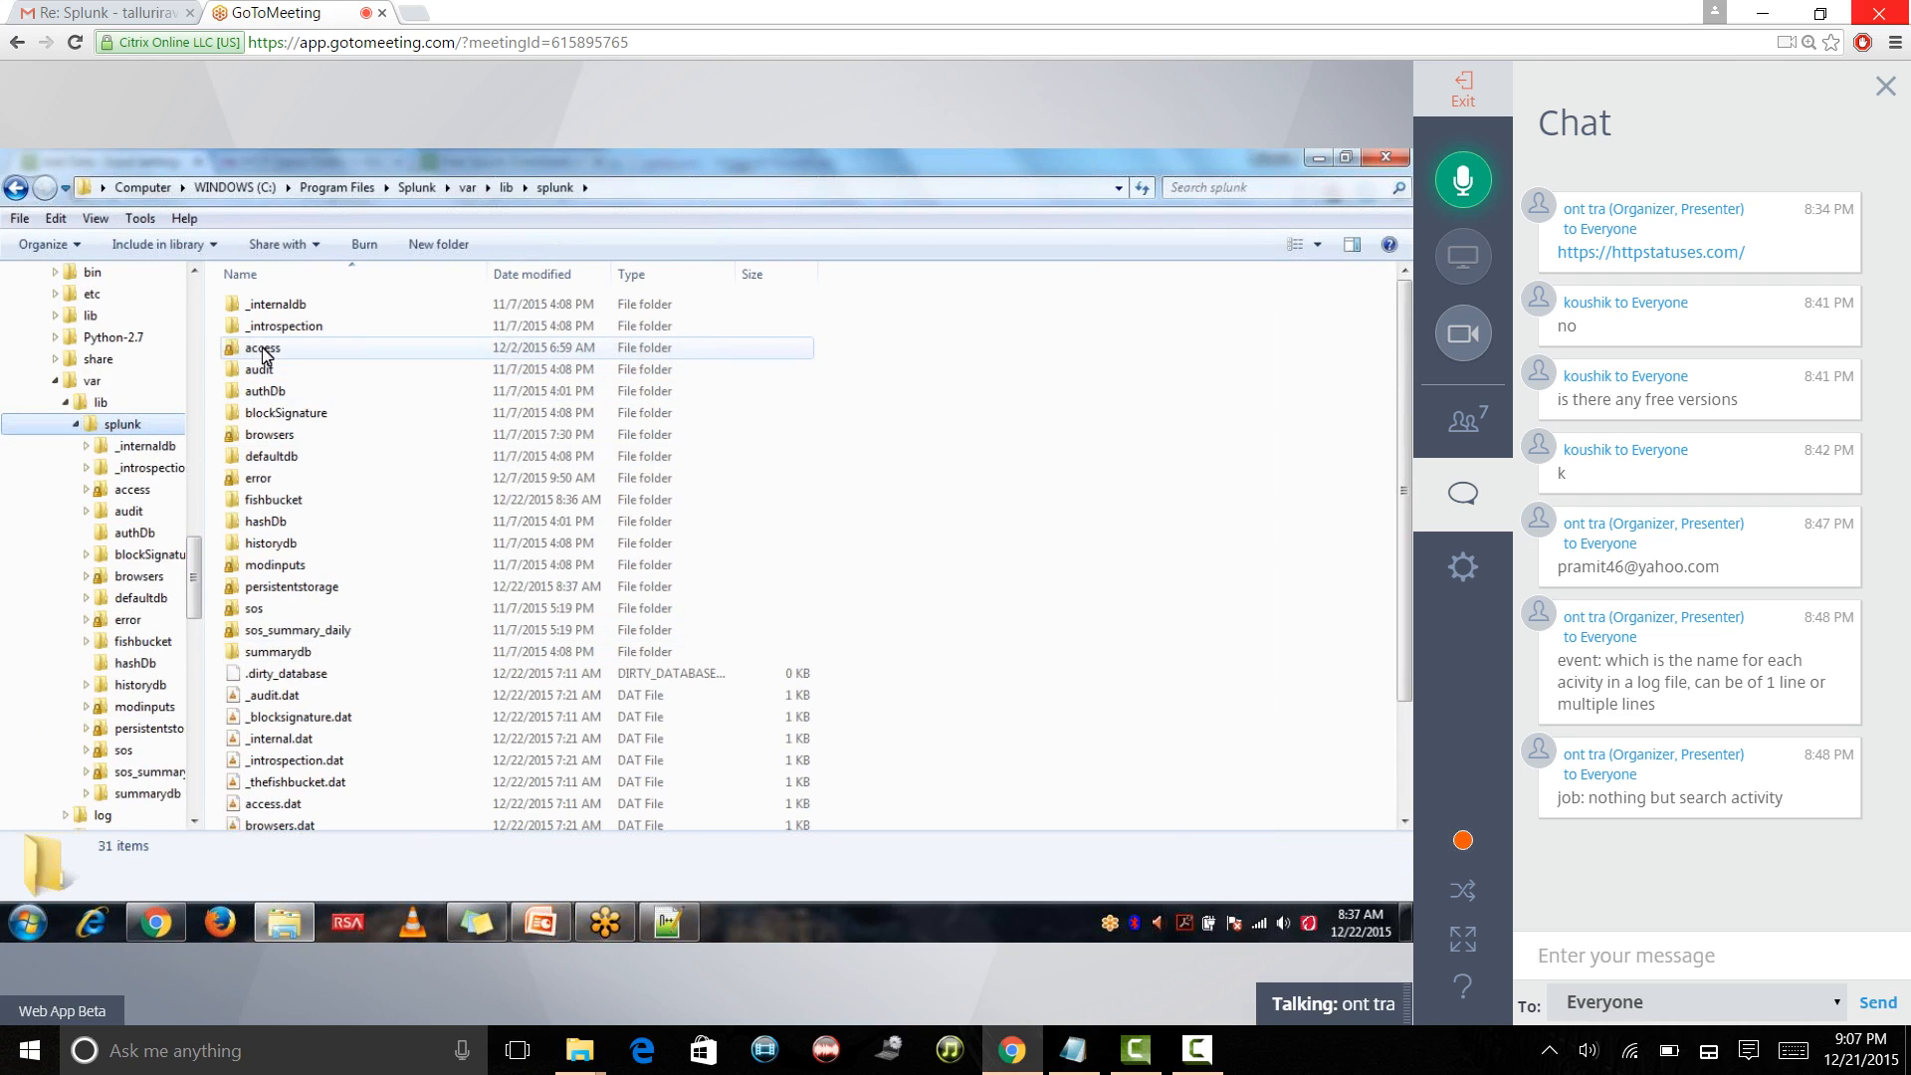
{"action": "mouse_move", "coordinate": [264, 354]}
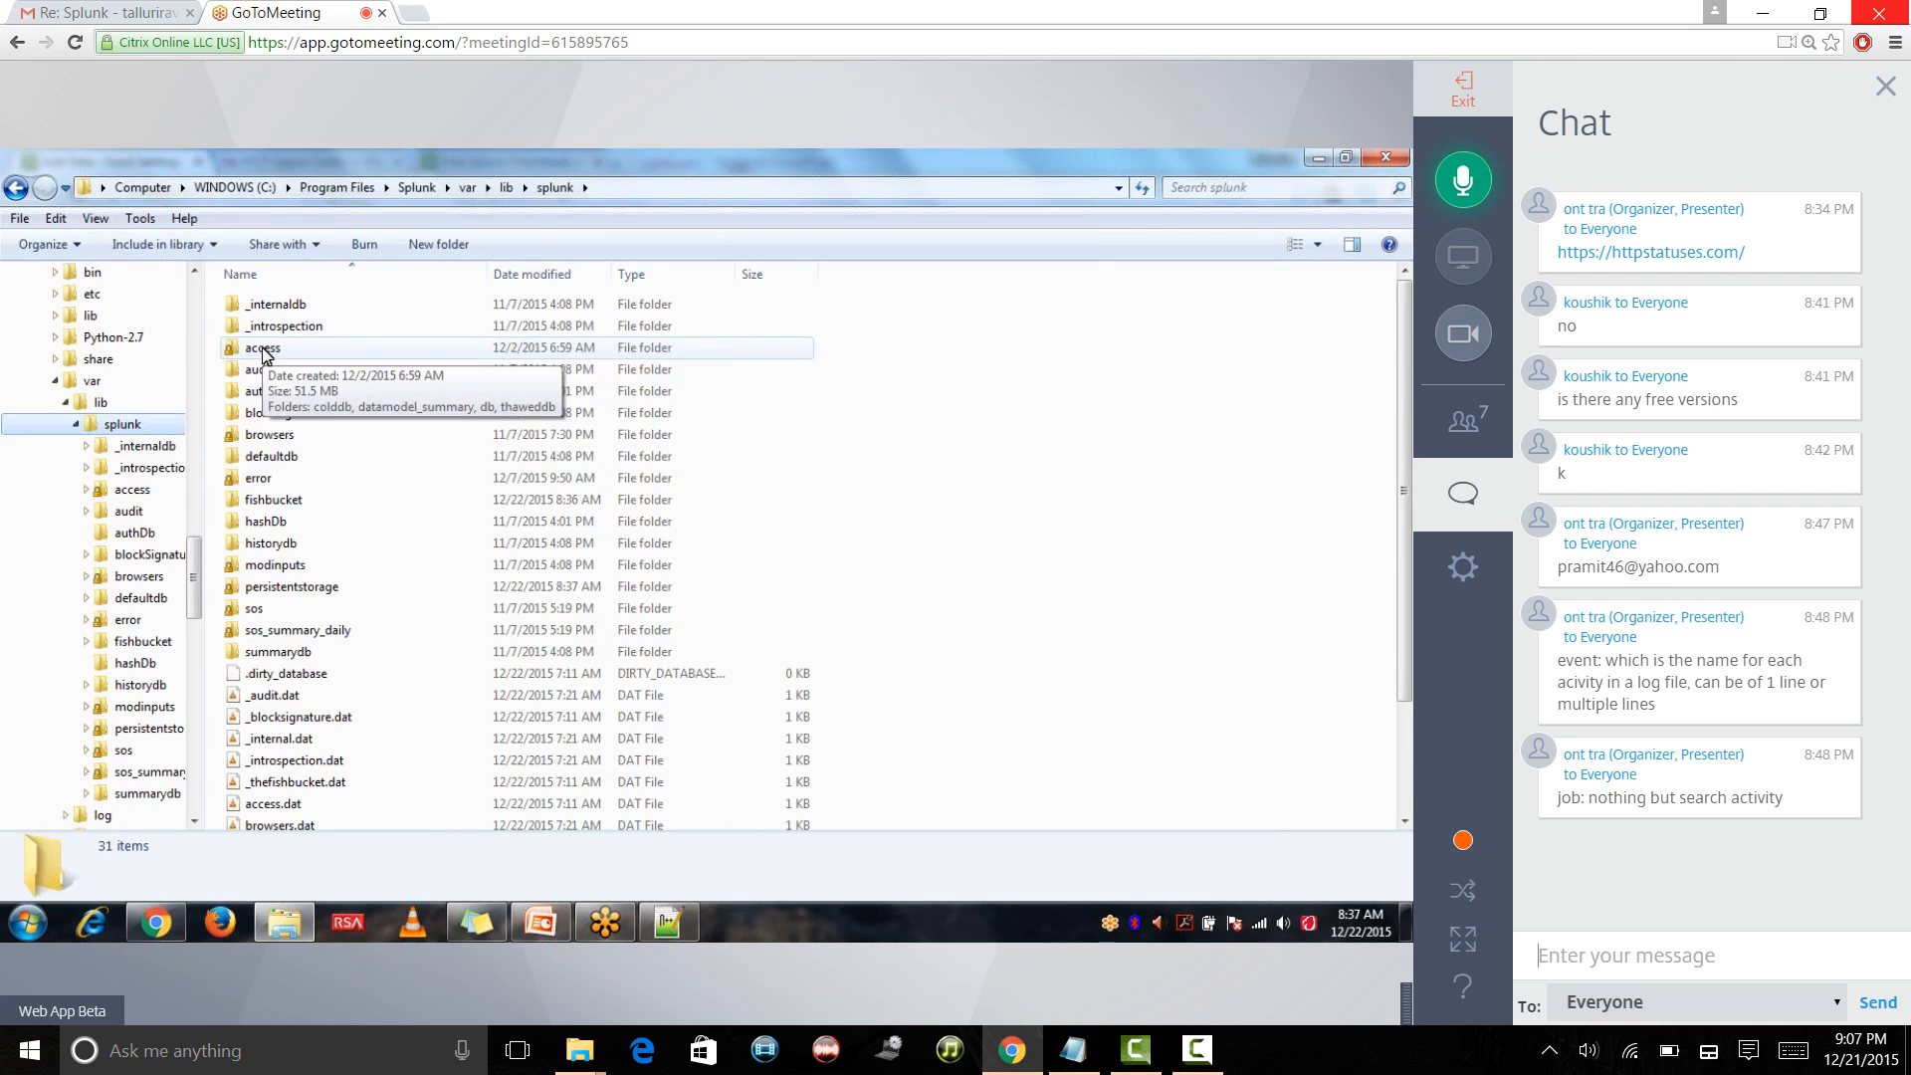
{"action": "left_click", "coordinate": [264, 353]}
{"action": "double_click", "coordinate": [265, 354]}
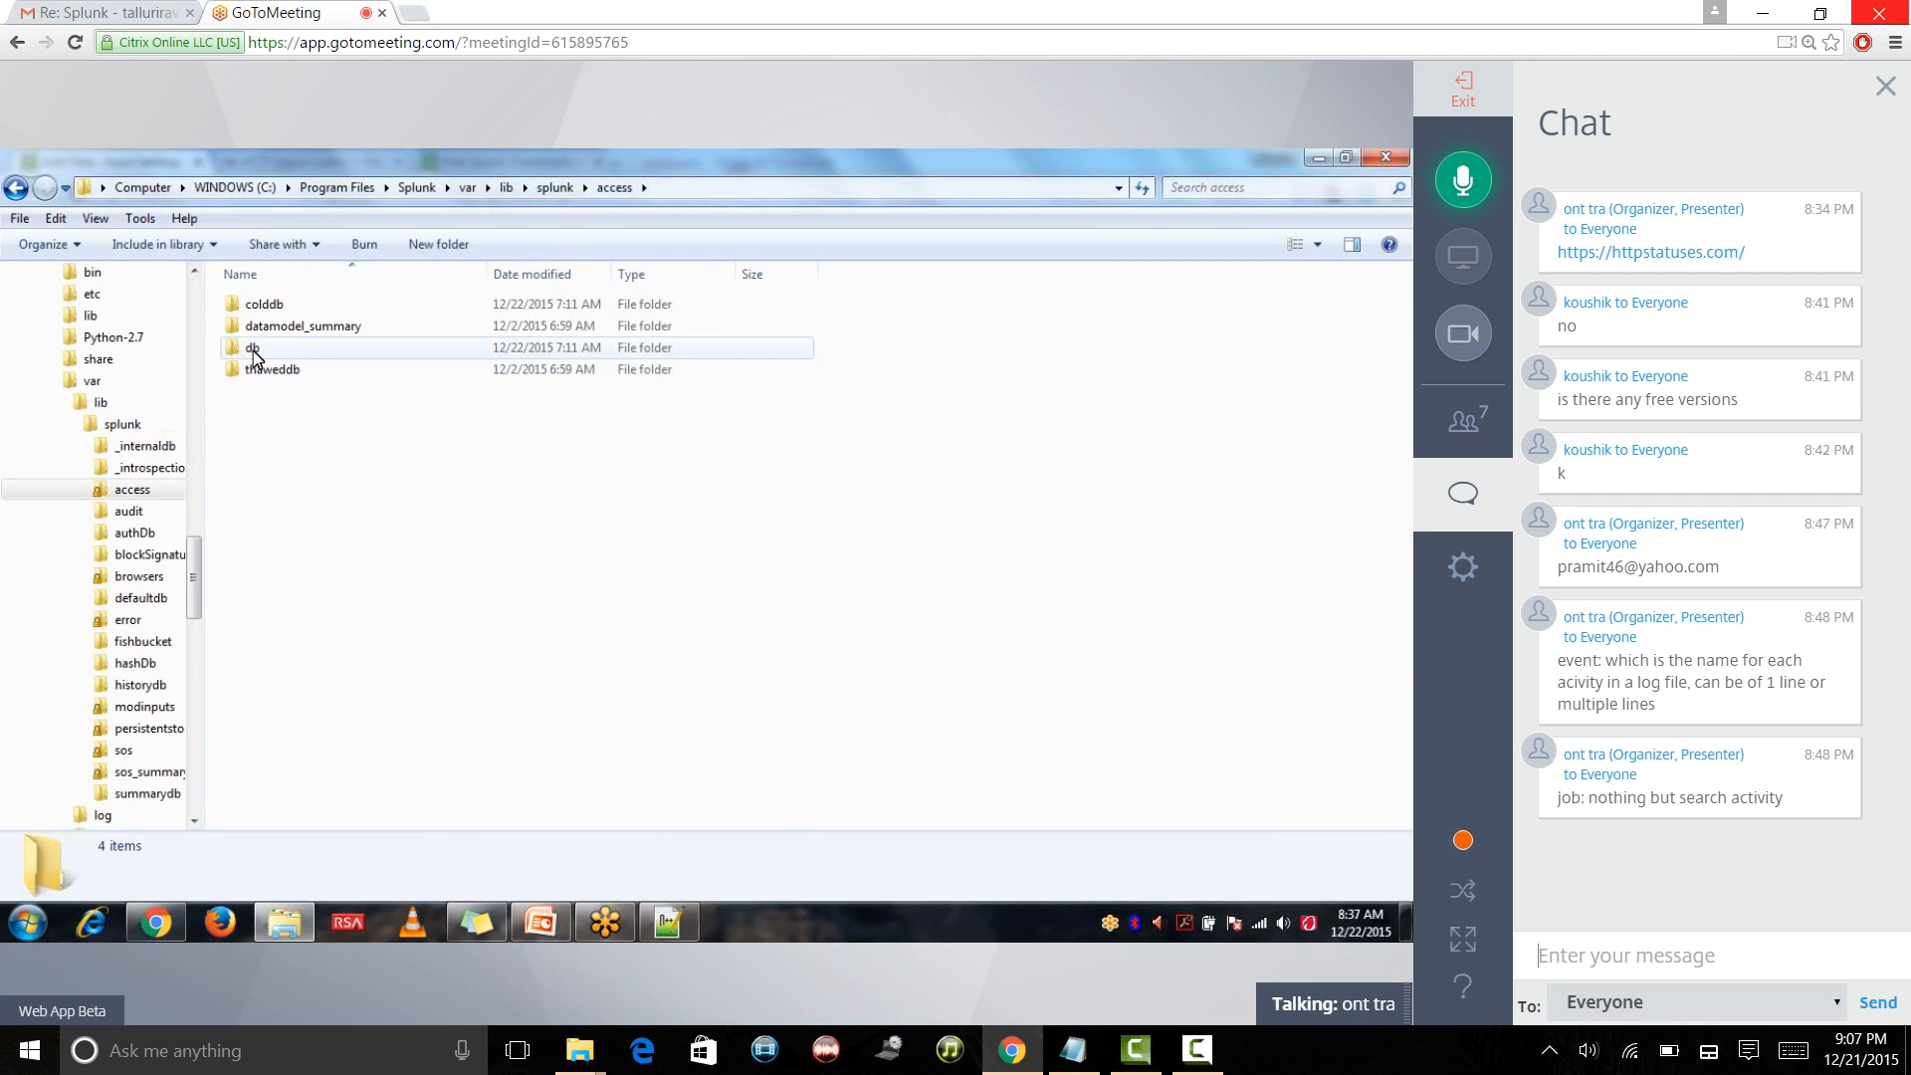
{"action": "left_click", "coordinate": [251, 349]}
{"action": "double_click", "coordinate": [249, 349]}
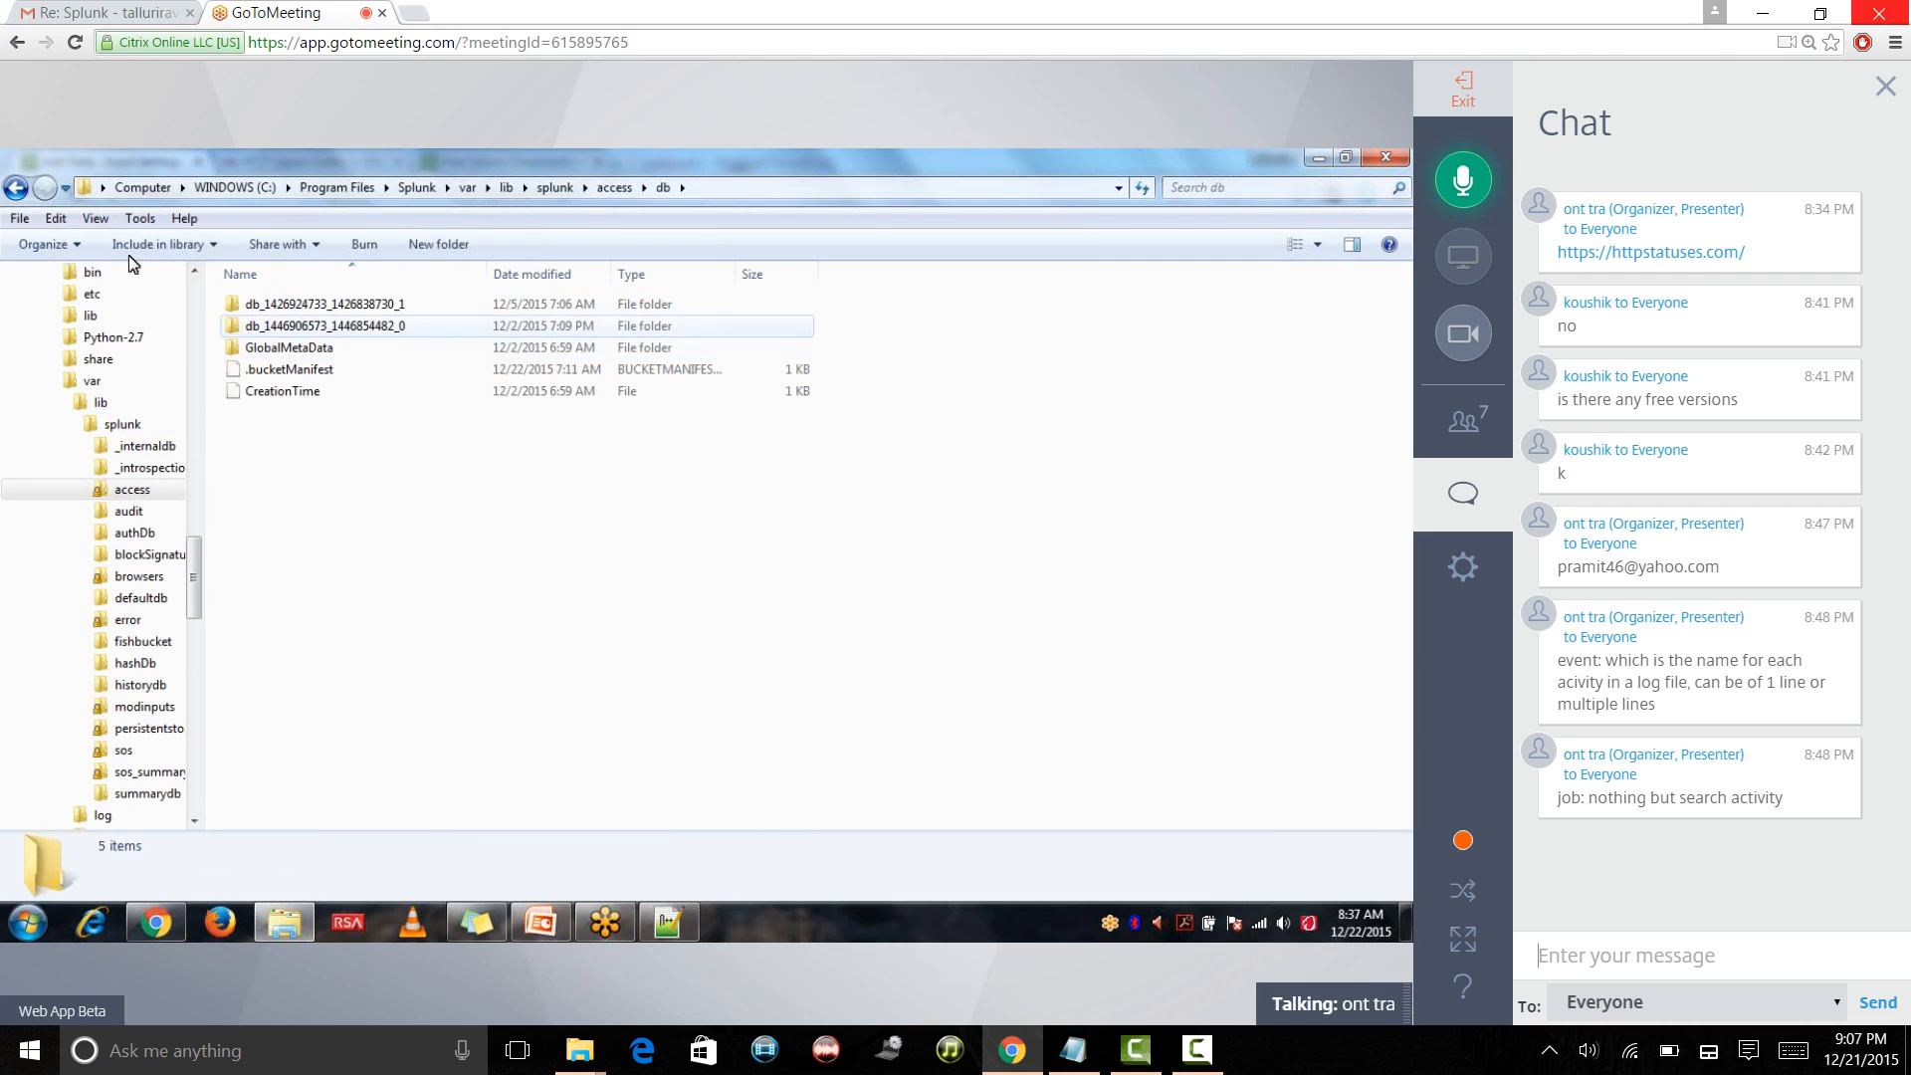
{"action": "left_click", "coordinate": [293, 306]}
{"action": "double_click", "coordinate": [265, 308]}
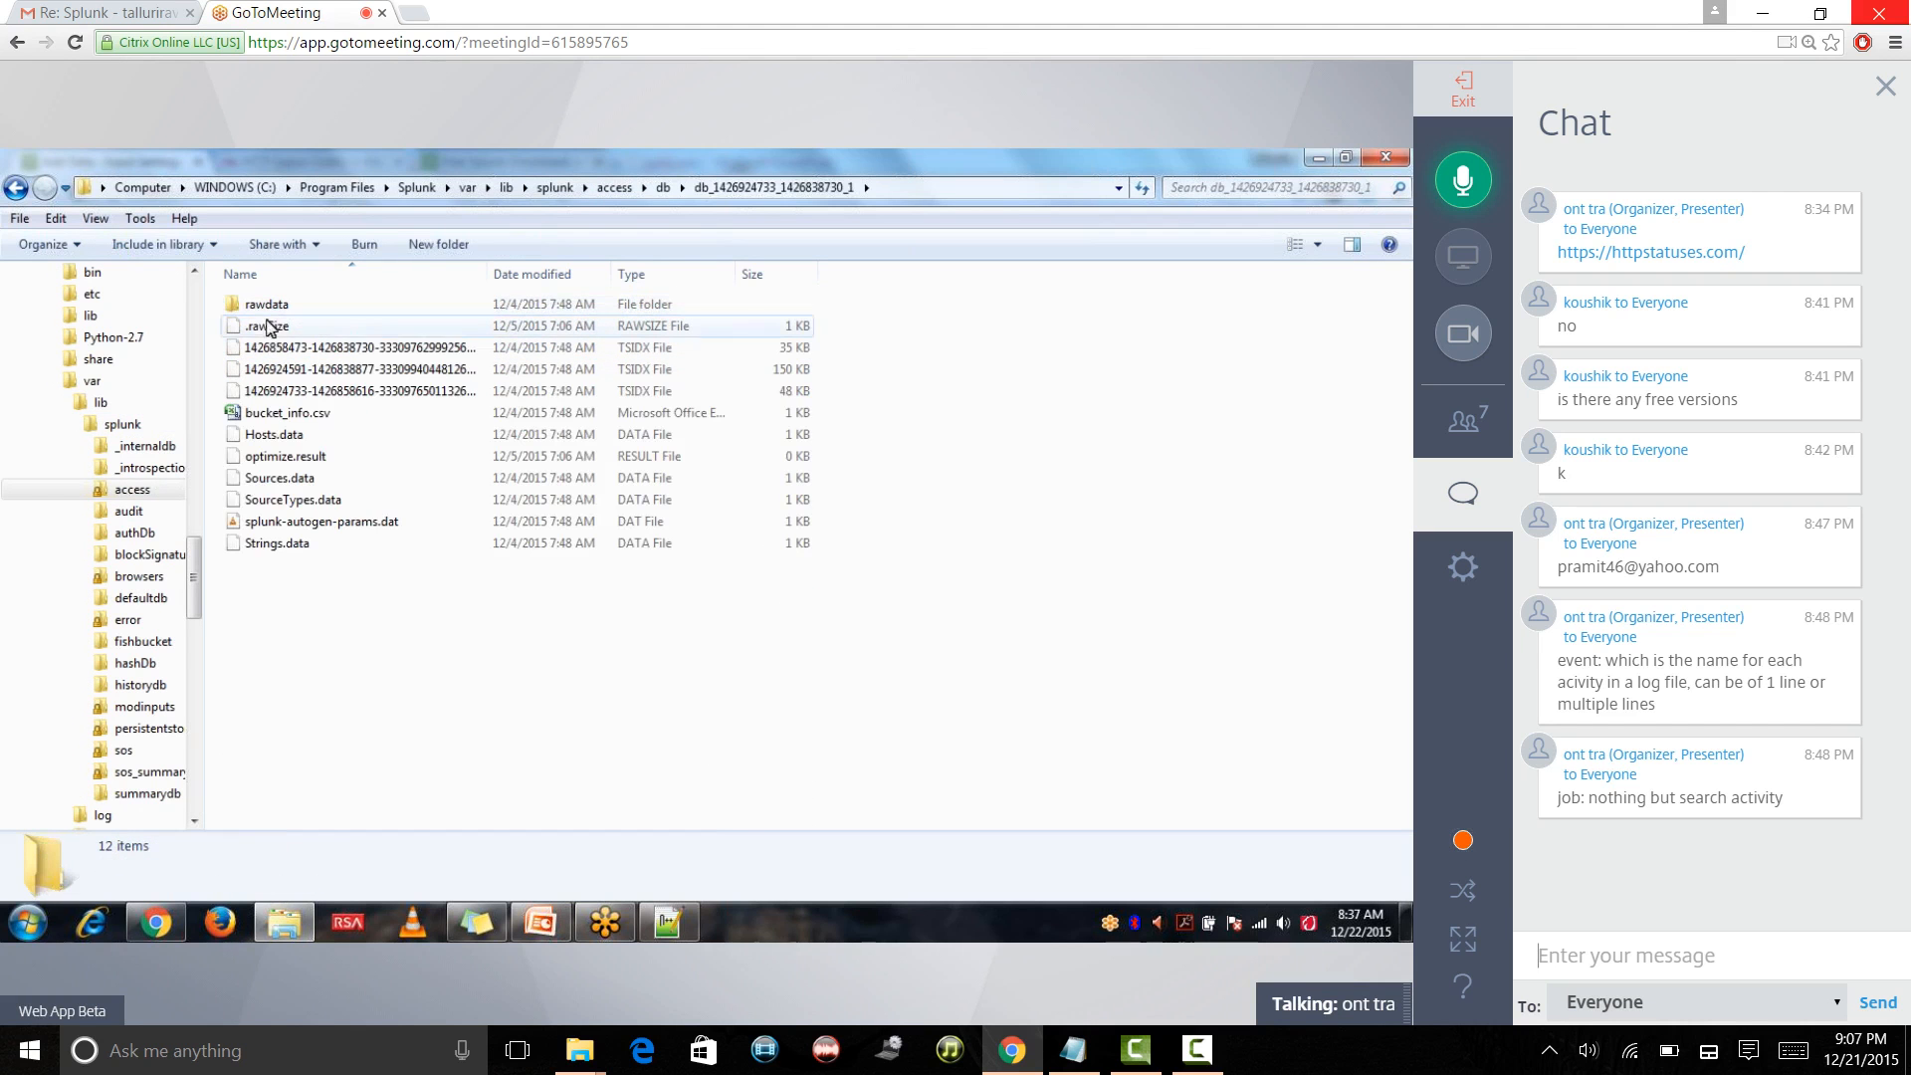
- Inspect the contents of the journal.gz archive in the bucket's rawdata folder and close the archive viewer
{"action": "double_click", "coordinate": [265, 306]}
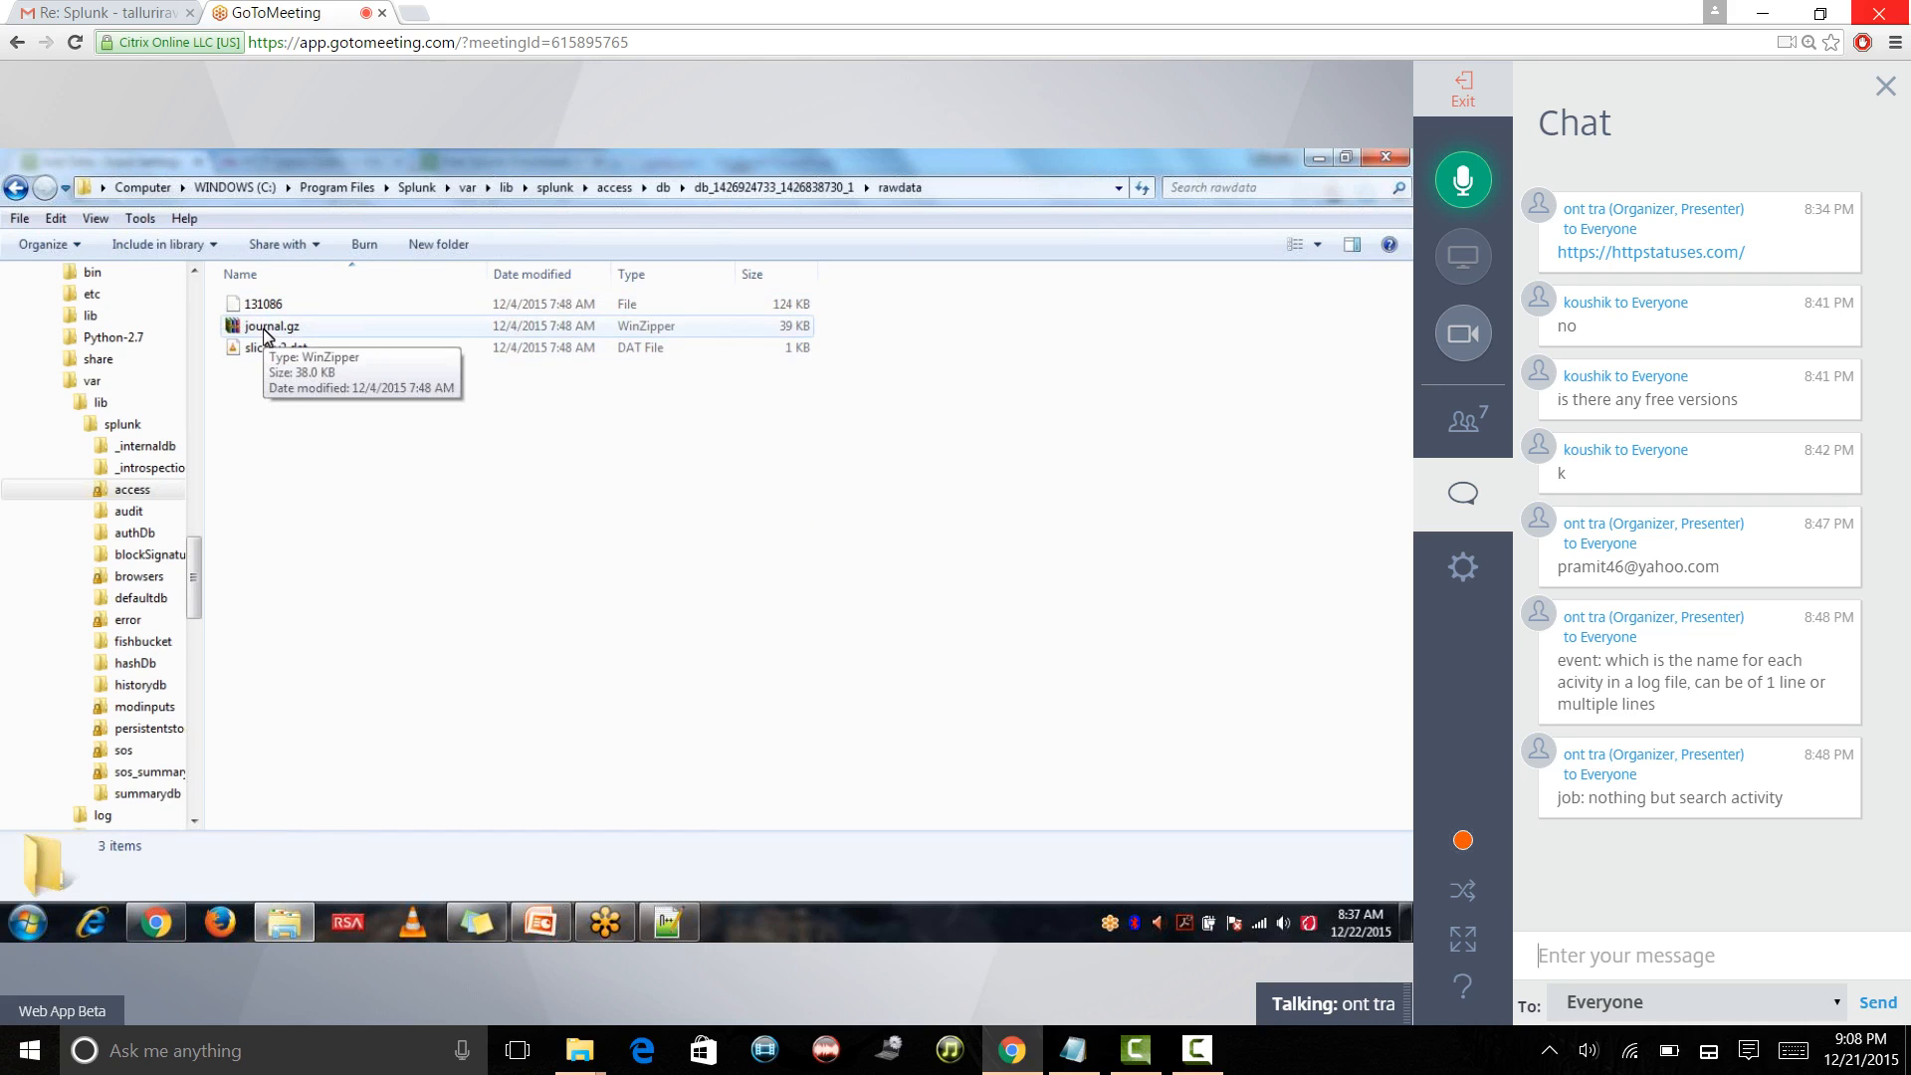
{"action": "left_click", "coordinate": [267, 329]}
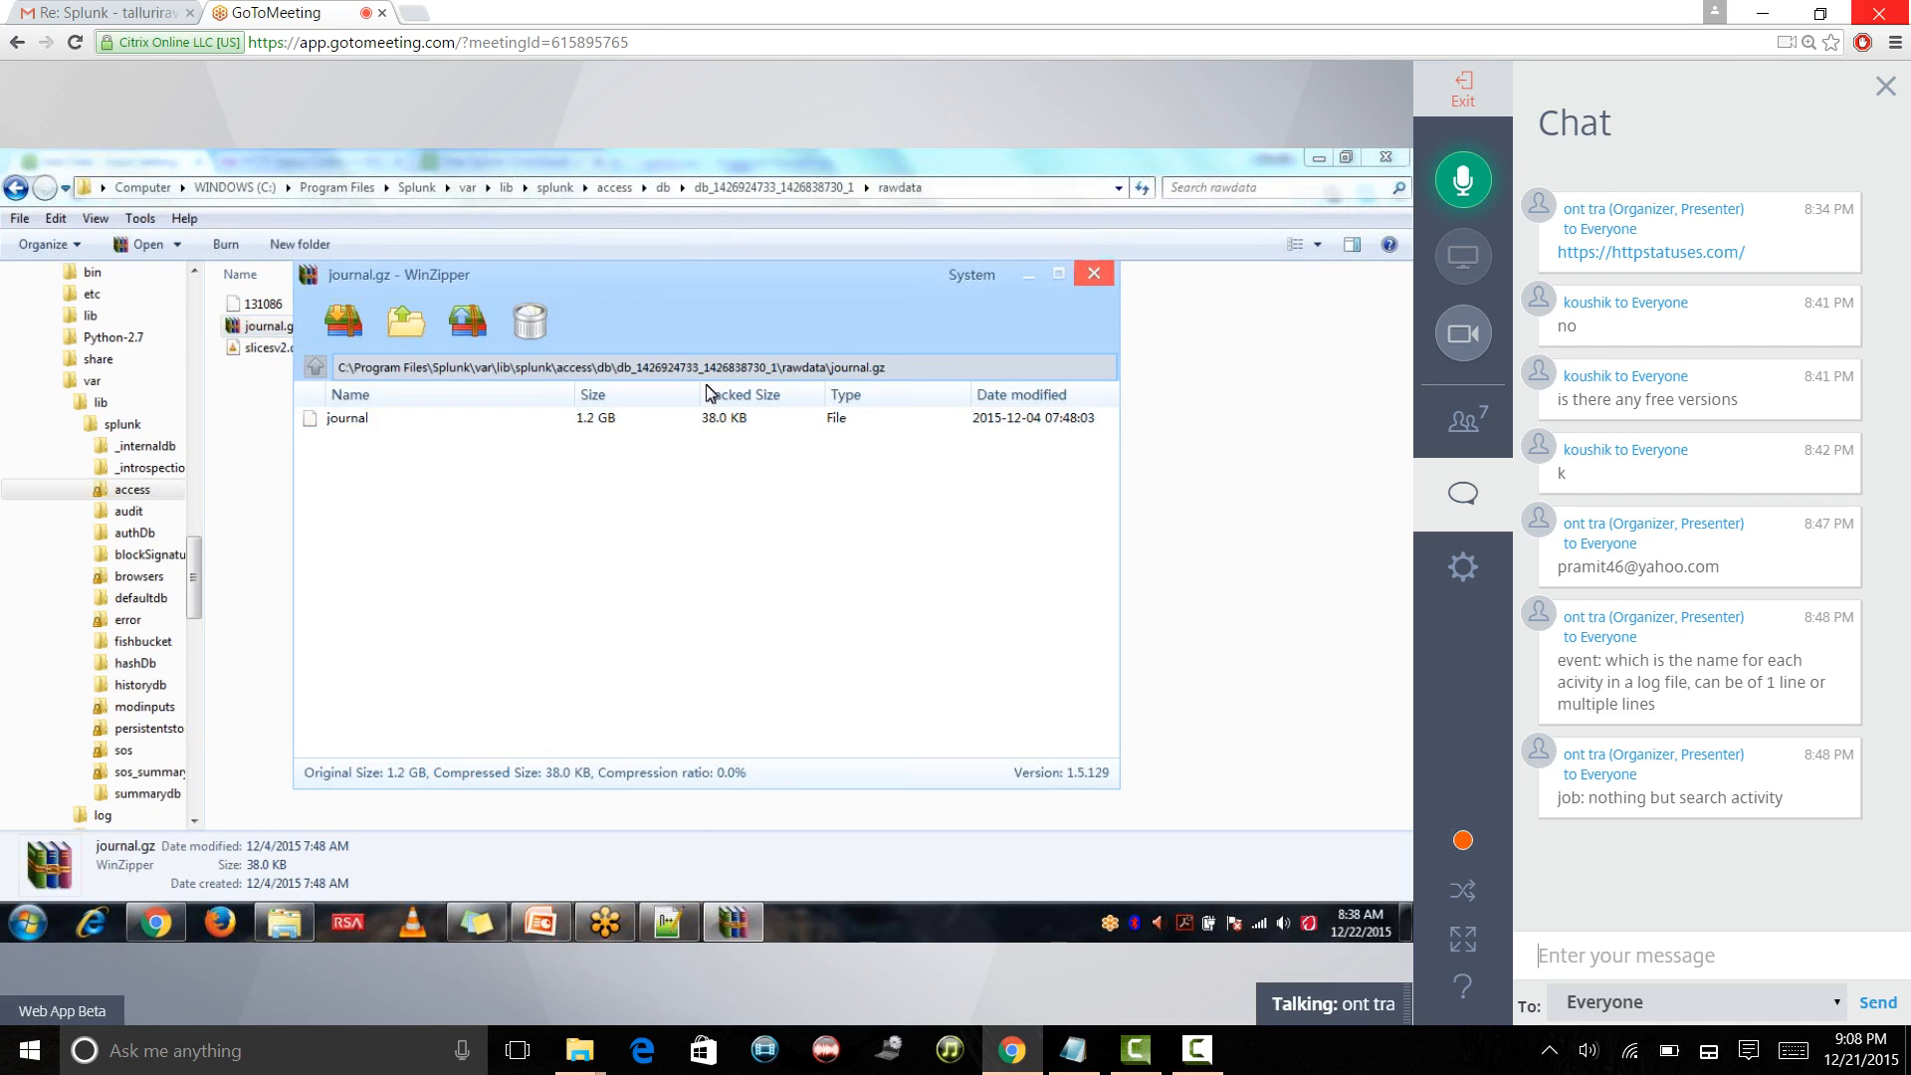
{"action": "left_click", "coordinate": [597, 422]}
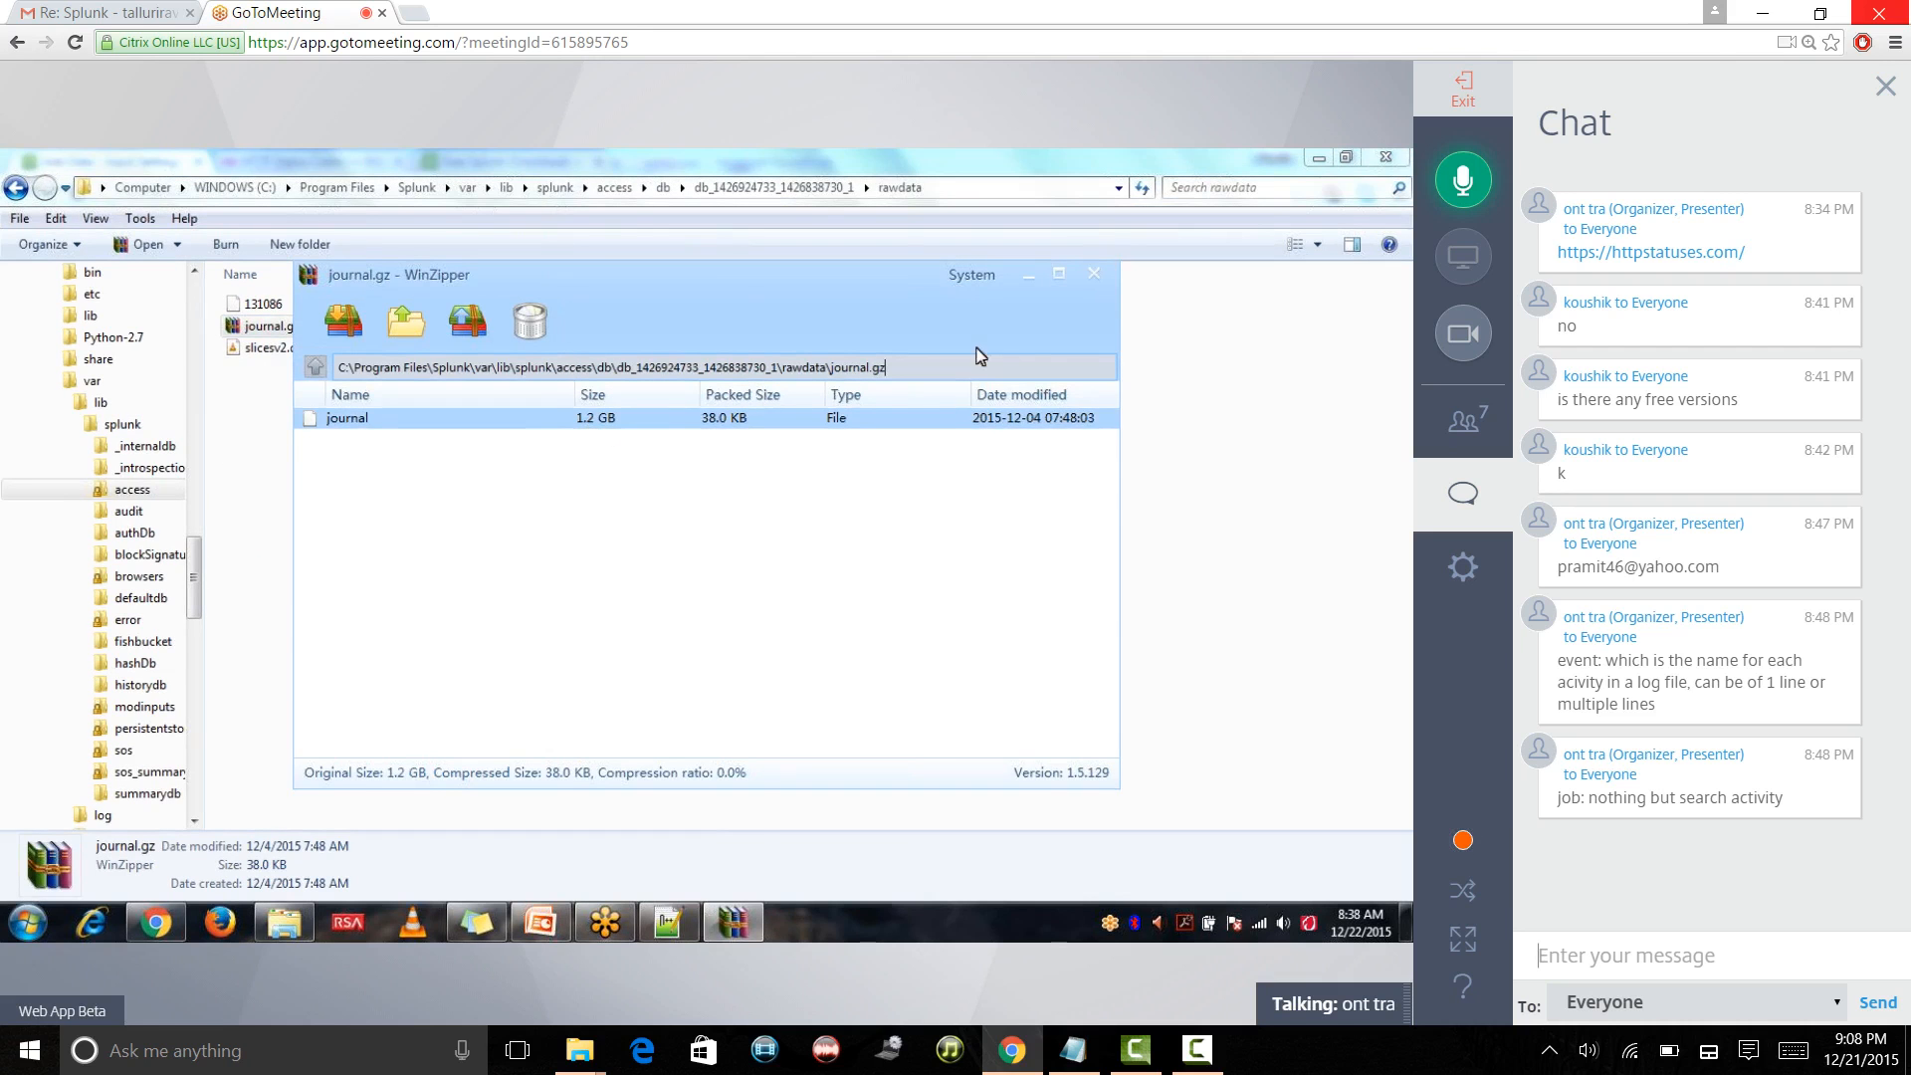
{"action": "left_click", "coordinate": [1092, 275]}
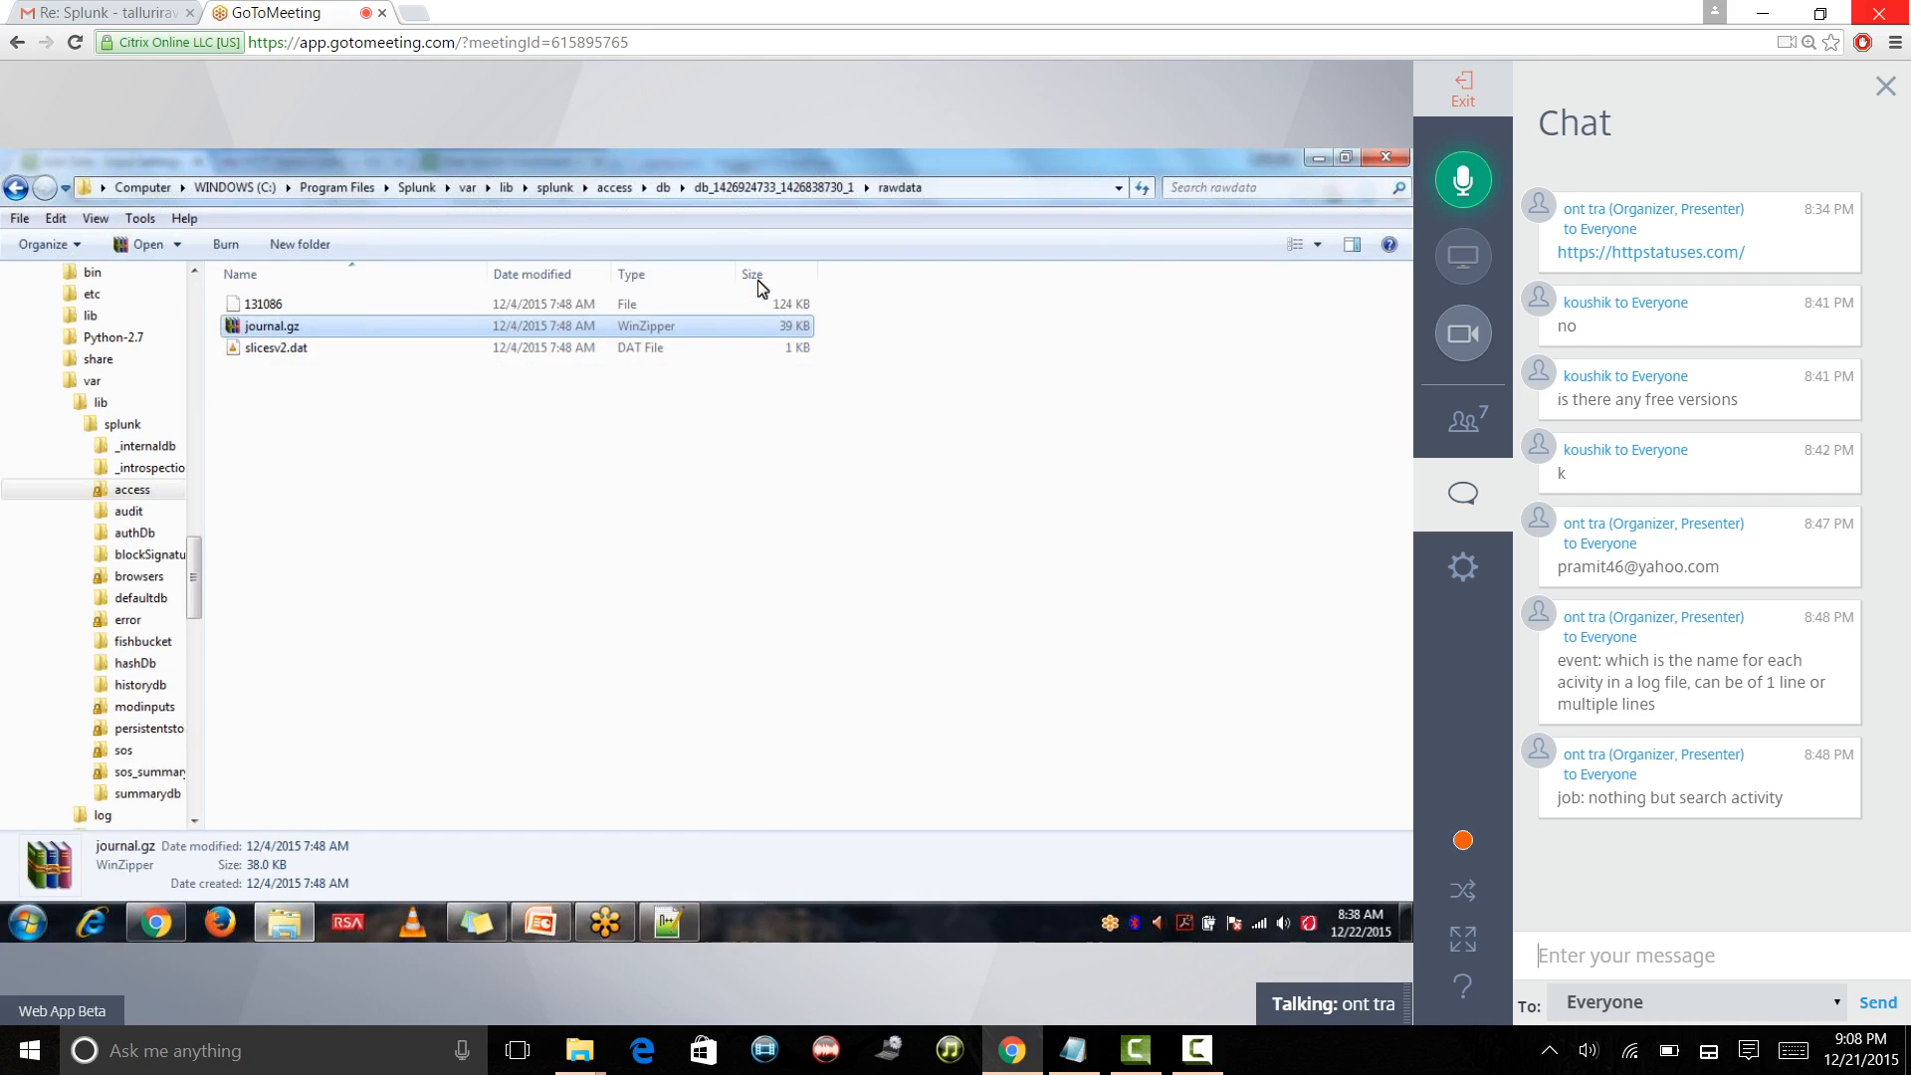
- Go back to the bucket folder, select bucket_info.csv to check its details, and return to the db folder
{"action": "left_click", "coordinate": [15, 188]}
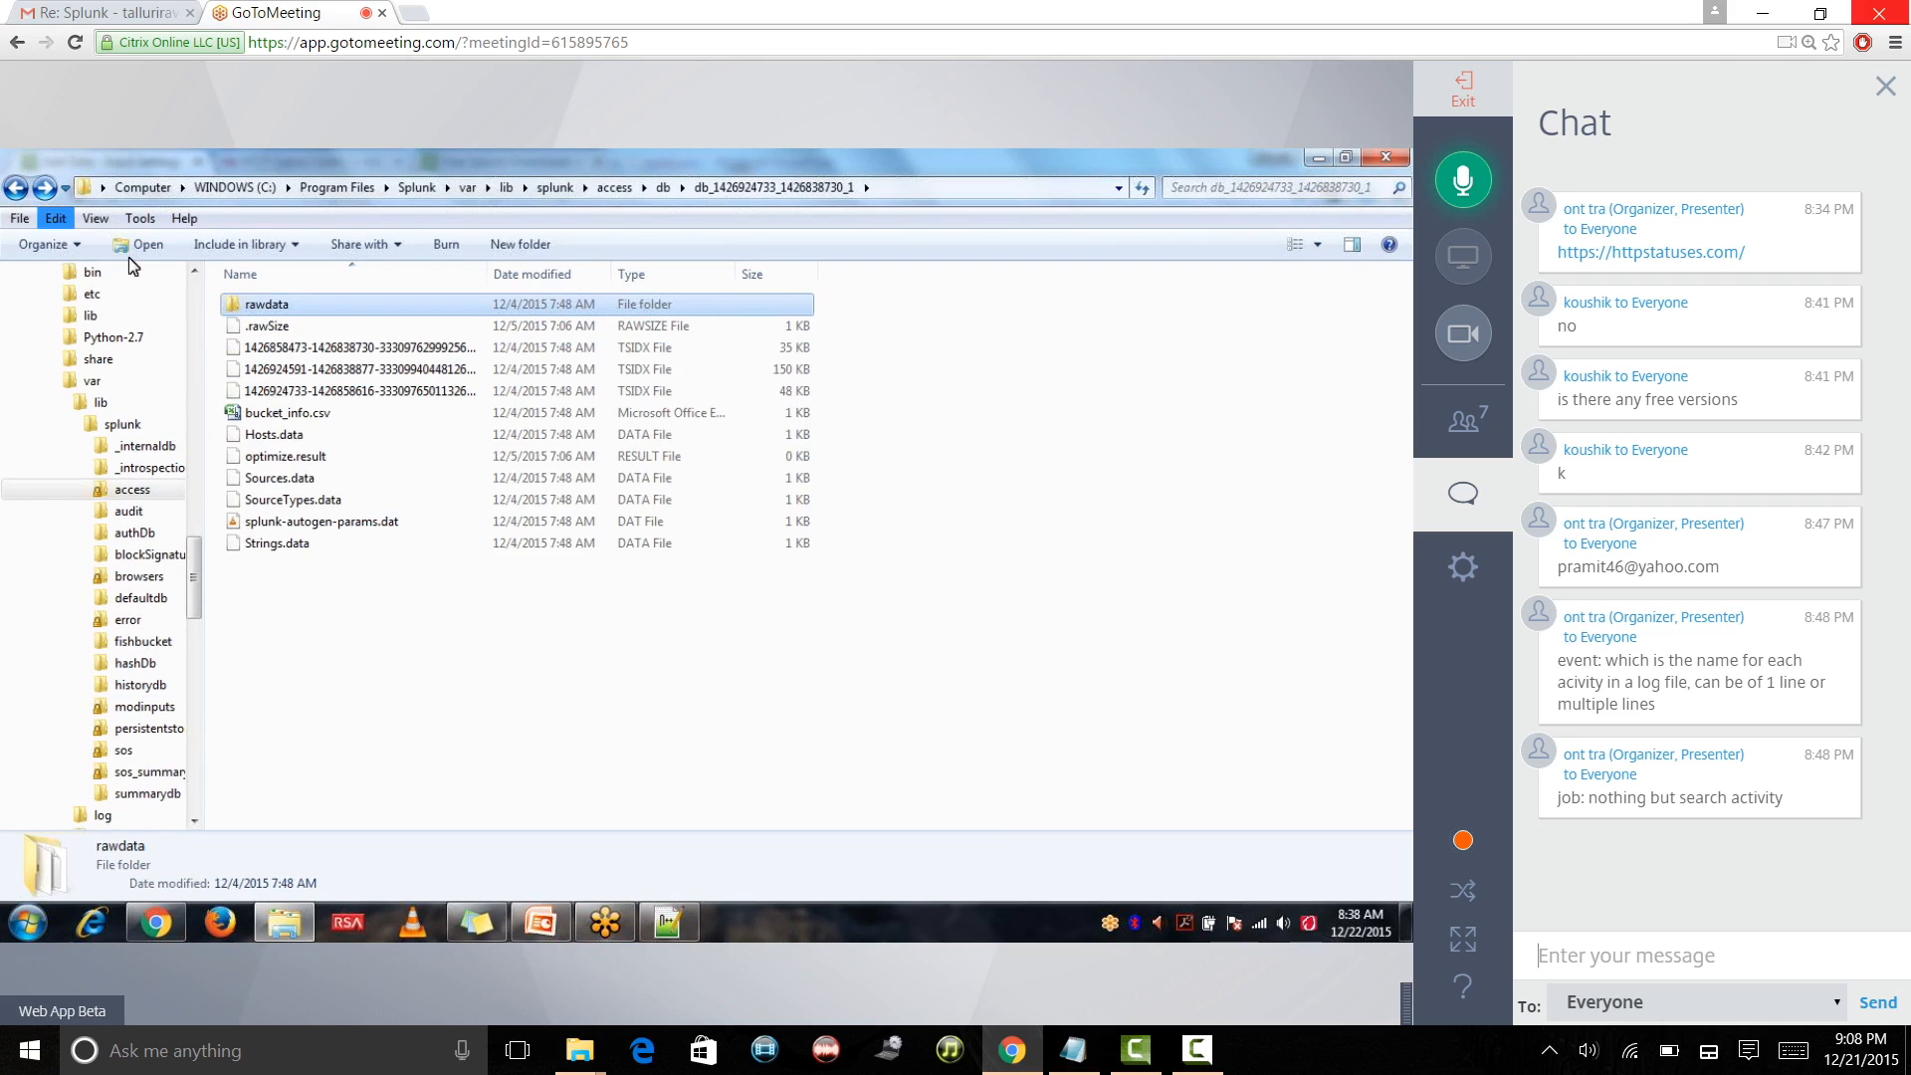
{"action": "left_click", "coordinate": [298, 415]}
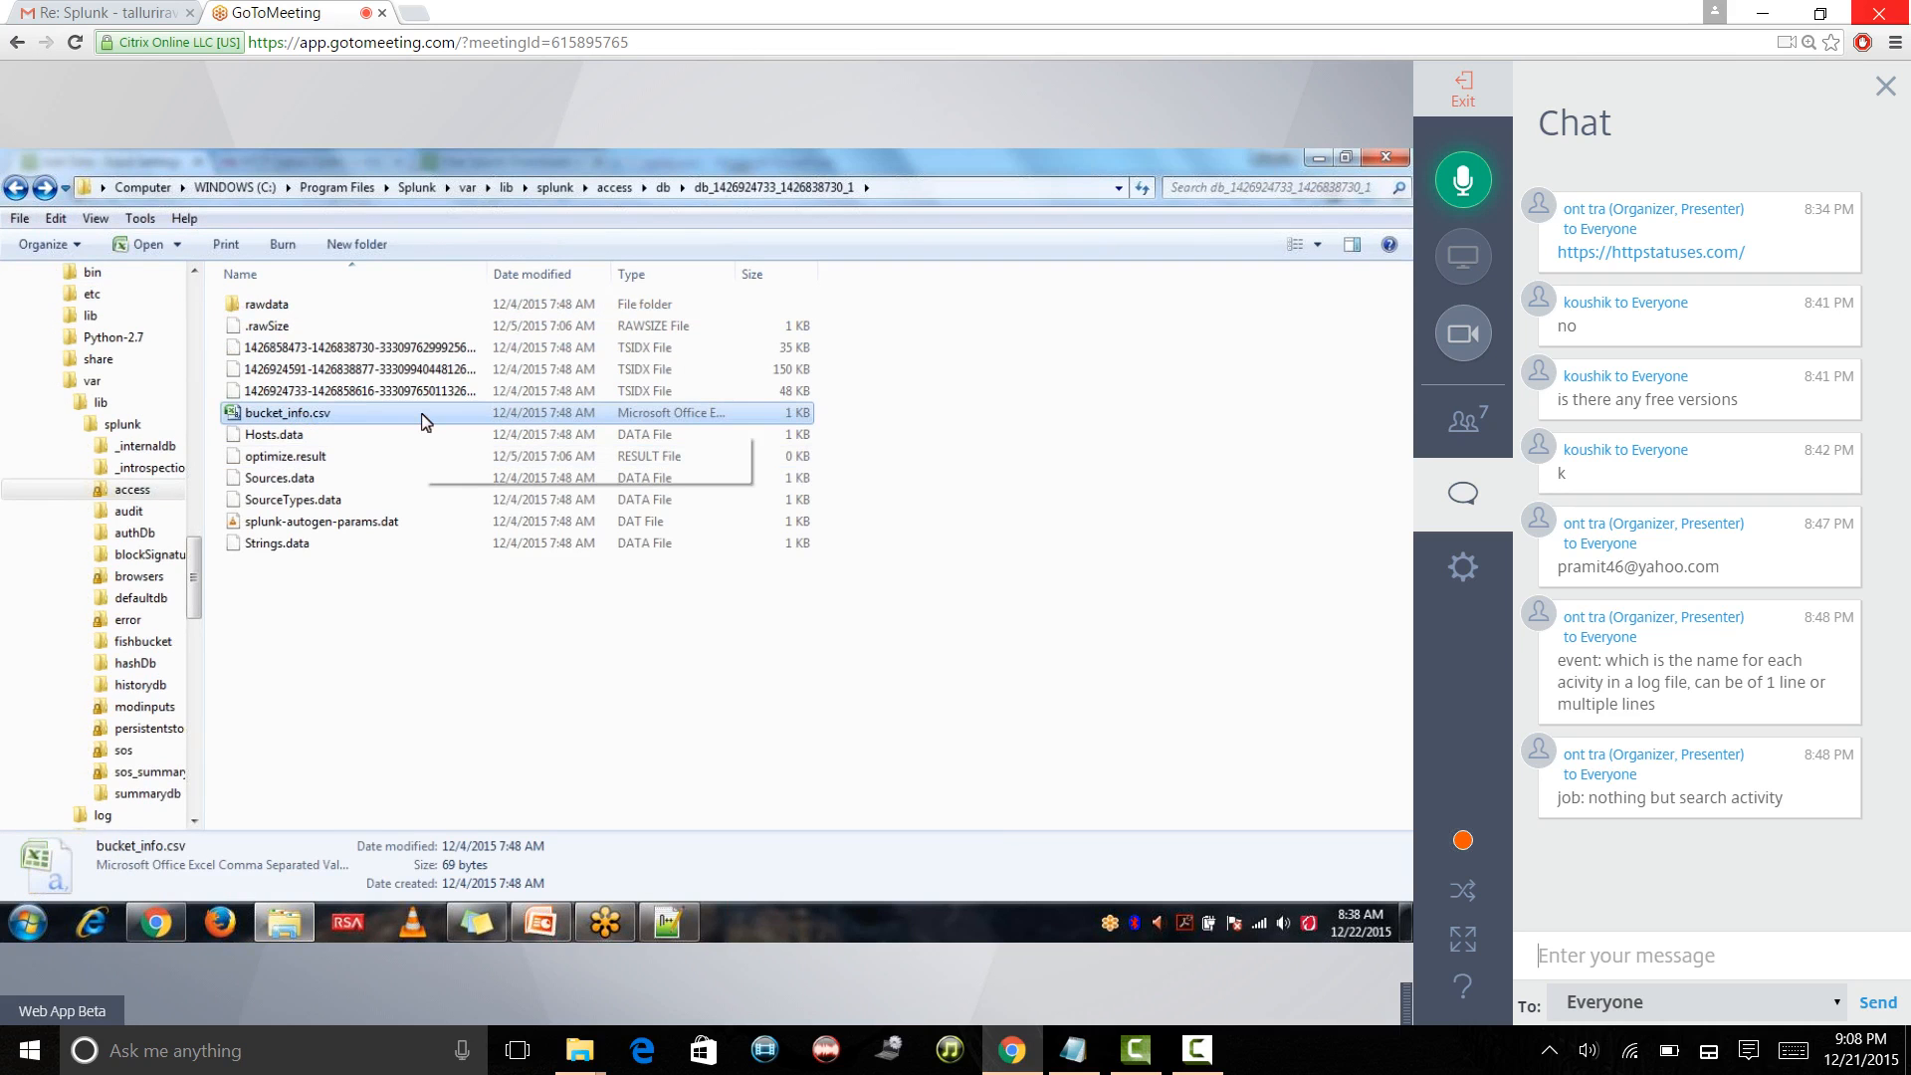
{"action": "left_click", "coordinate": [17, 189]}
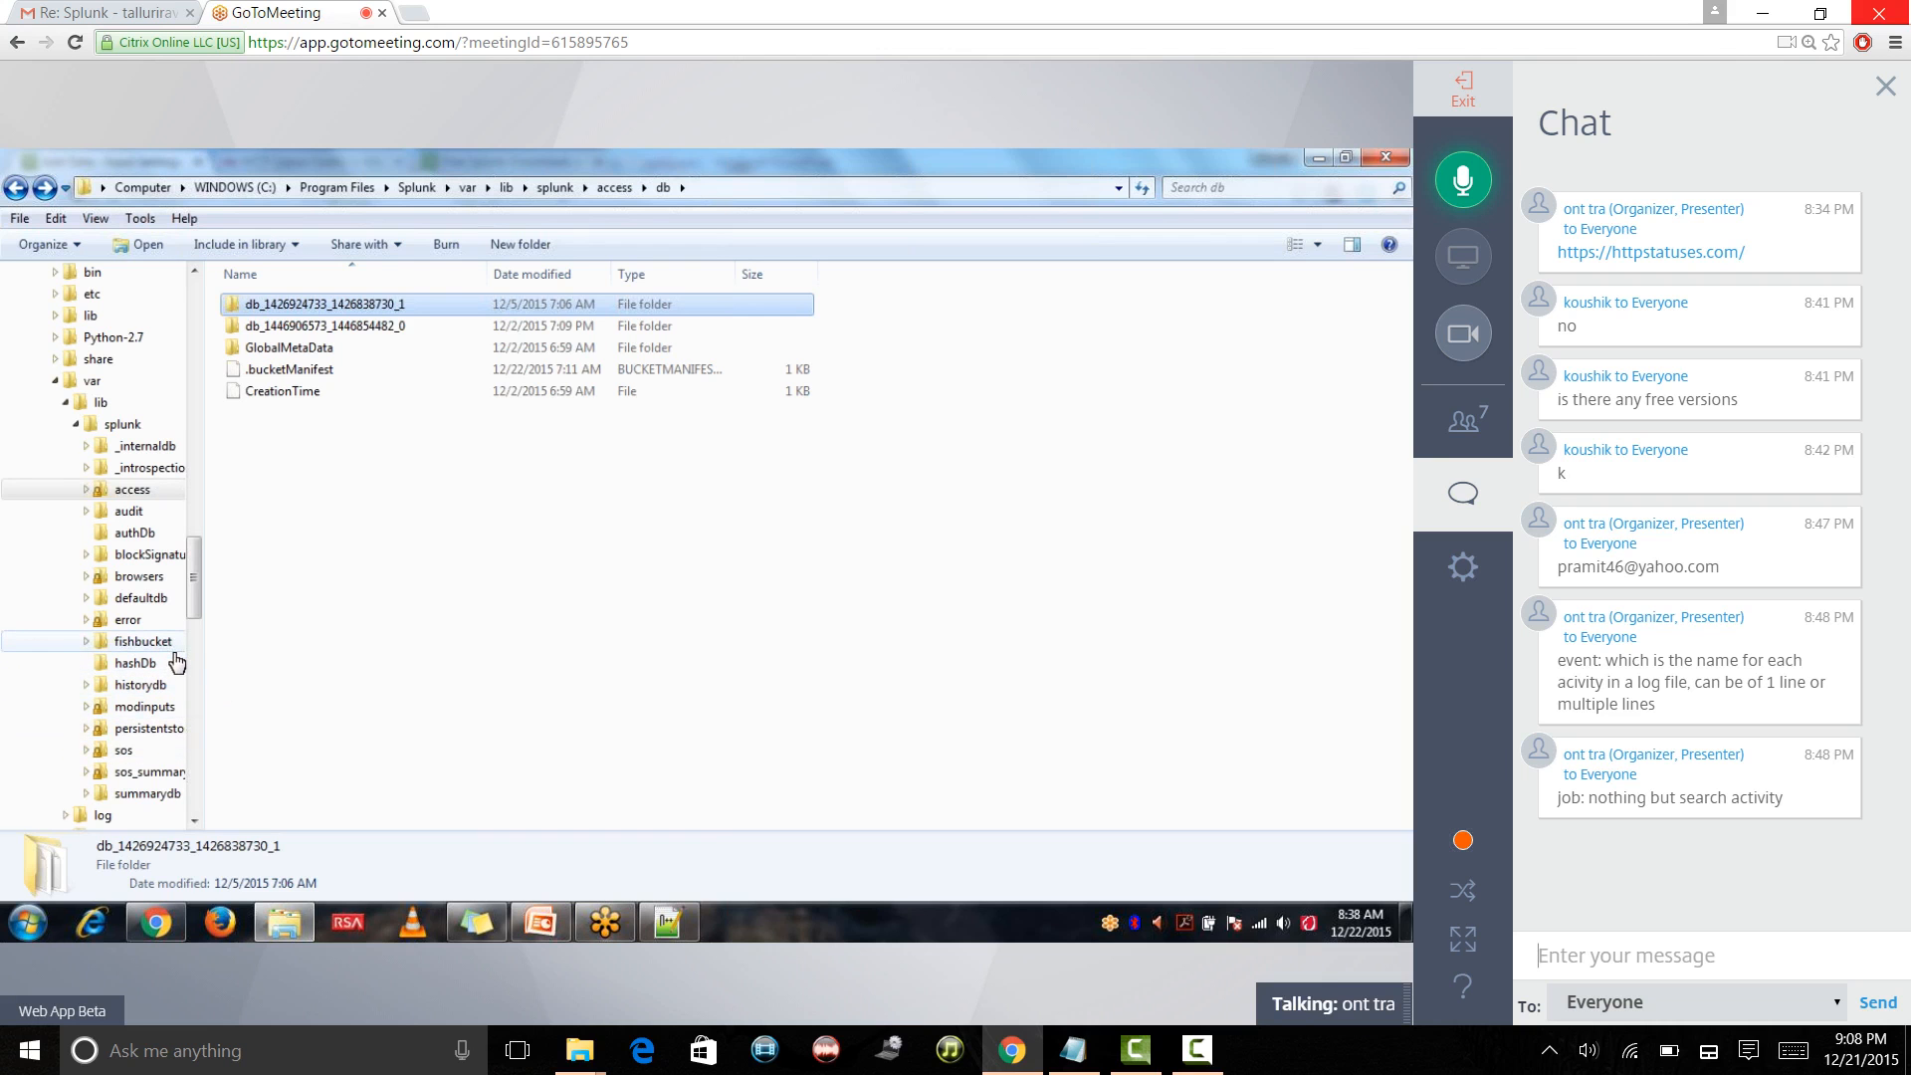
- Switch to the Splunk browser window, dismiss the index list and step back from Input Settings to Set Sourcetype
{"action": "left_click", "coordinate": [155, 934]}
{"action": "left_click", "coordinate": [527, 444]}
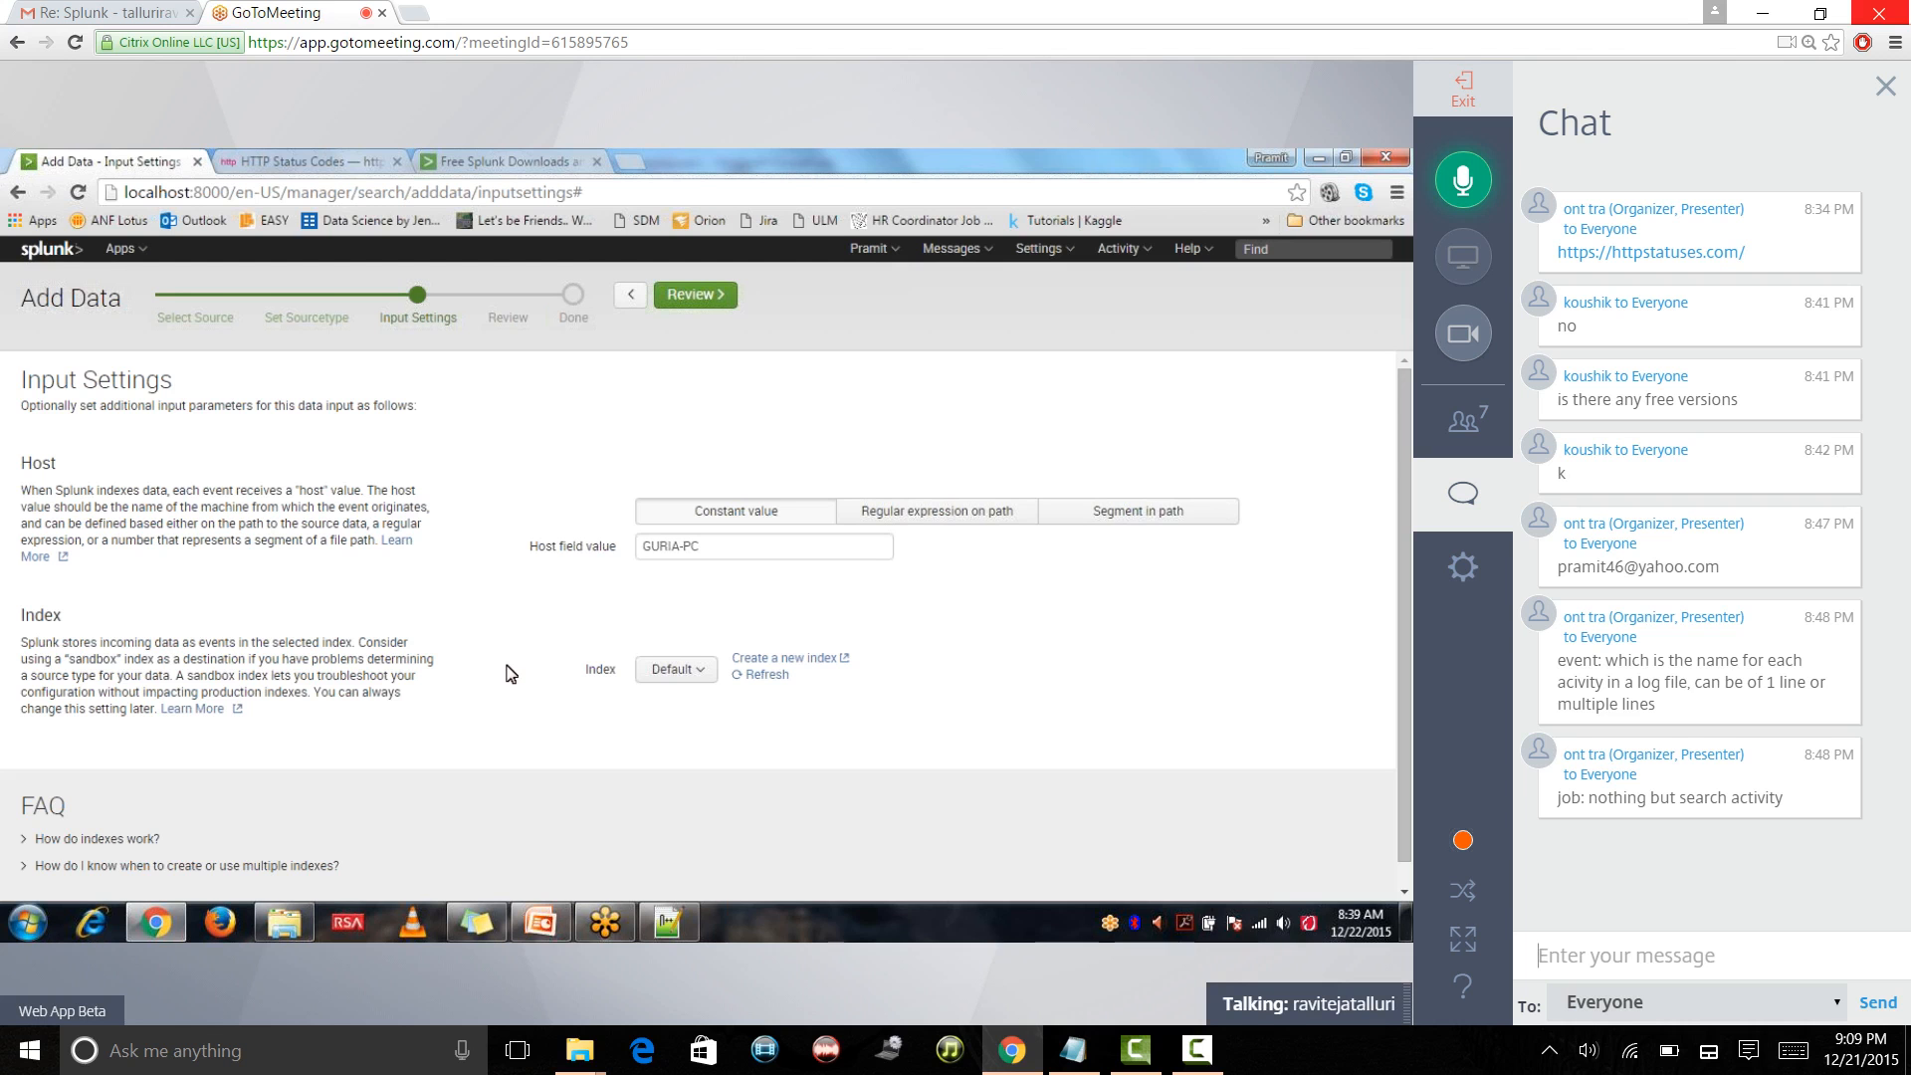
{"action": "left_click", "coordinate": [624, 297]}
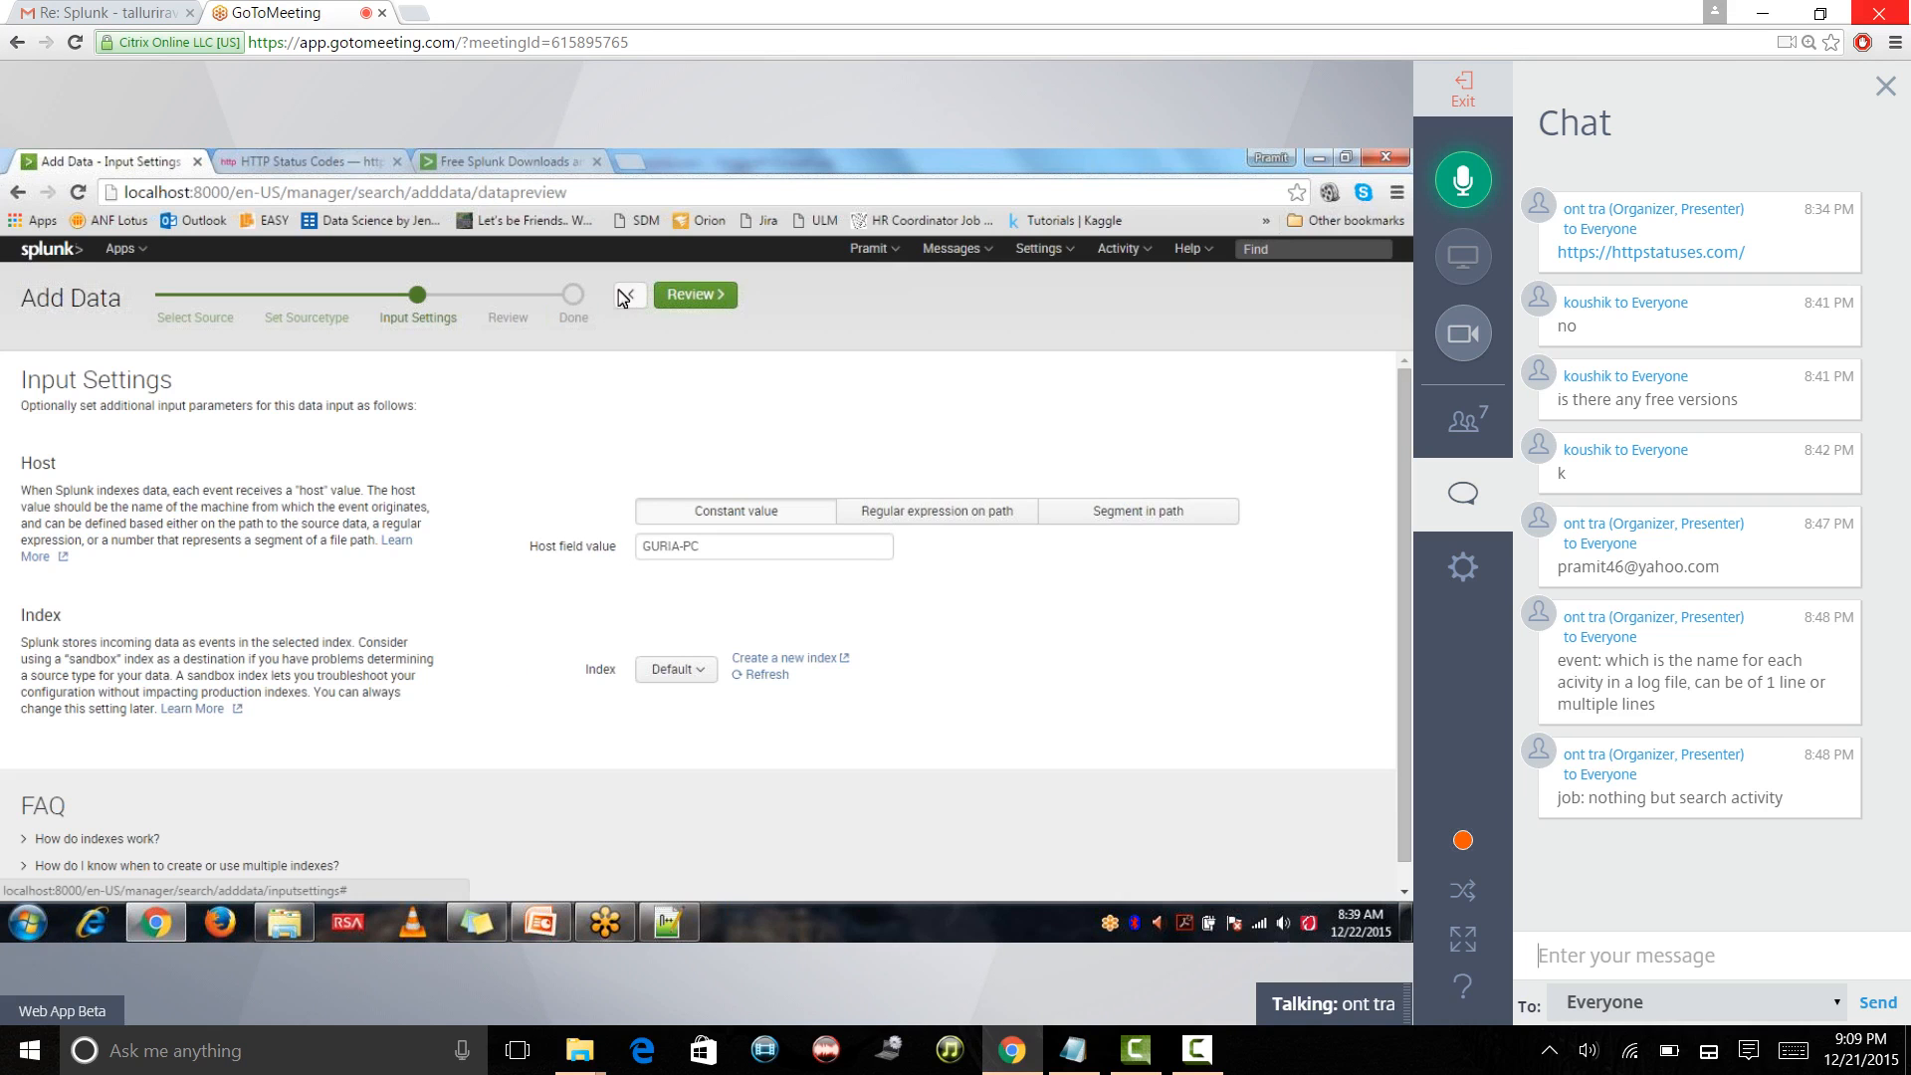
{"action": "left_click", "coordinate": [624, 297]}
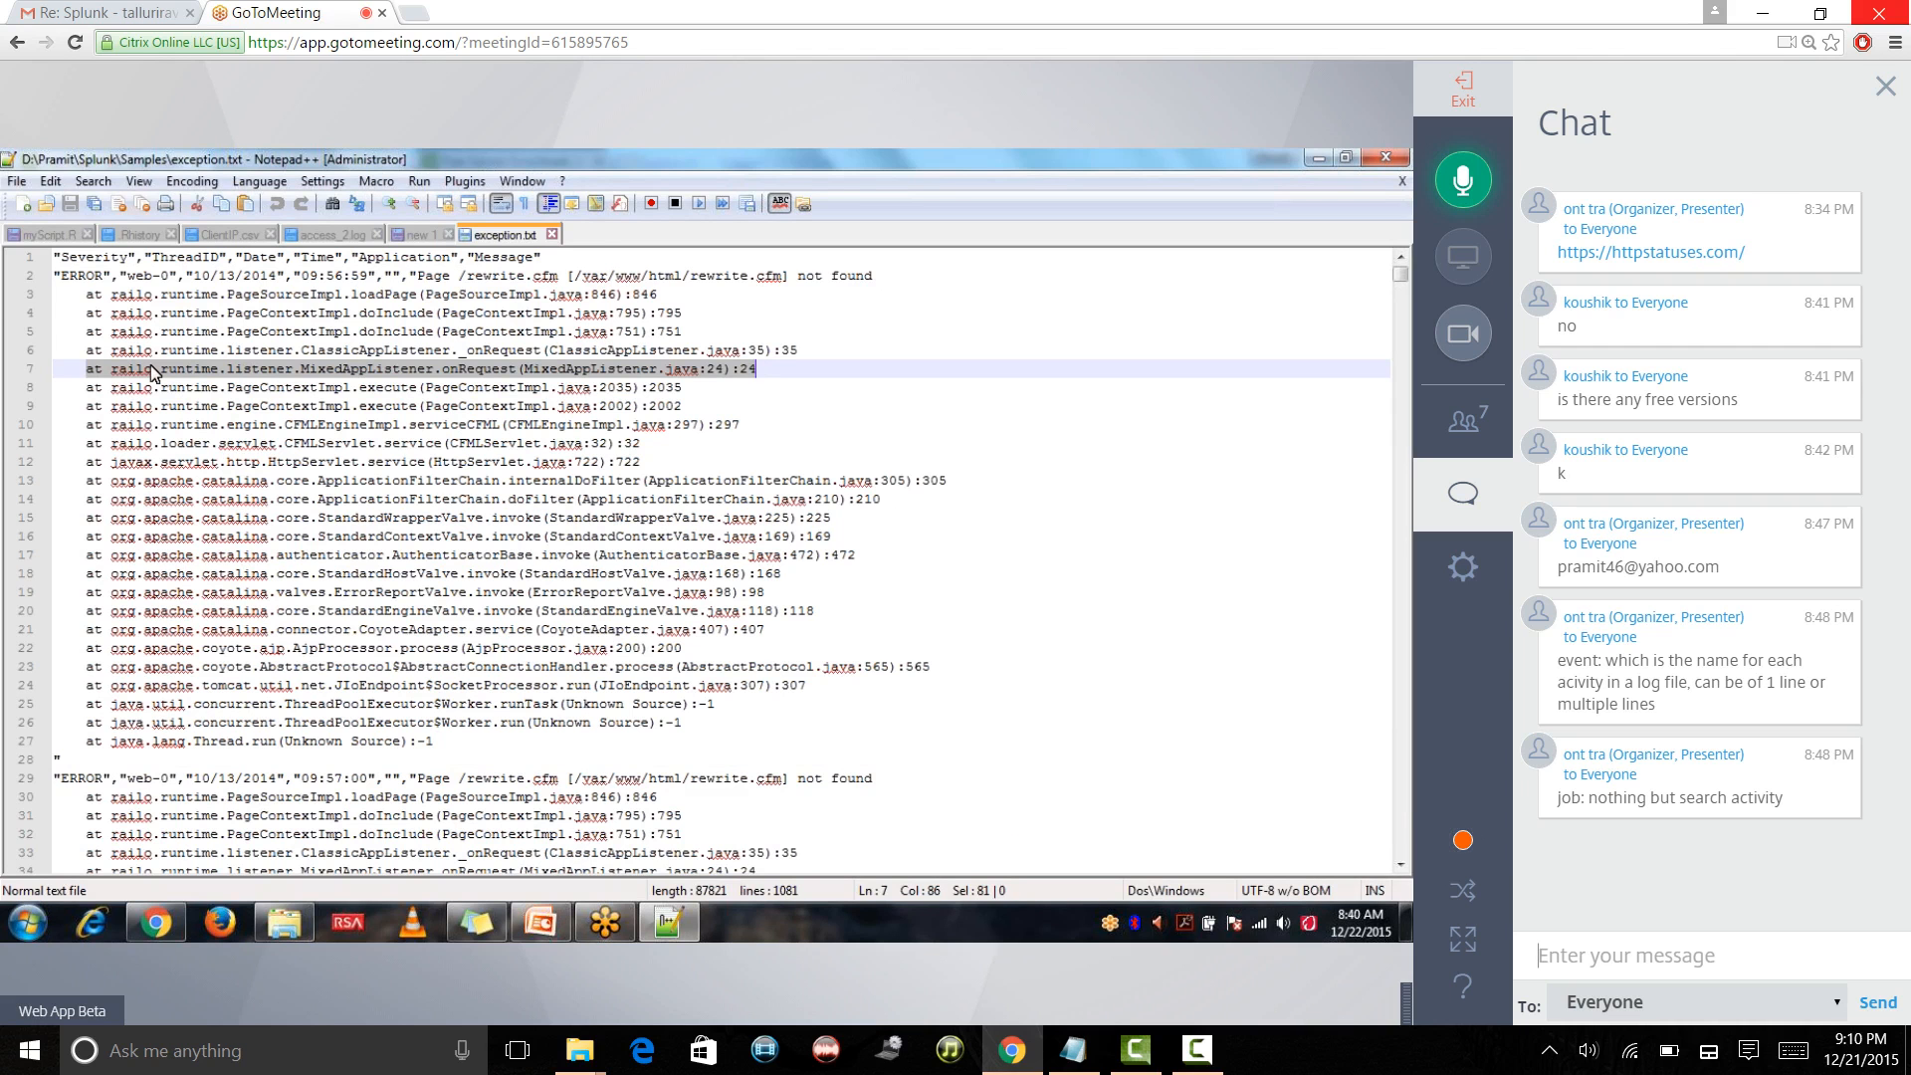
- Copy the MixedAppListener.onRequest line from exception.txt into the new 1 file, between the delete and event lines, with blank lines around it
{"action": "left_click", "coordinate": [81, 370]}
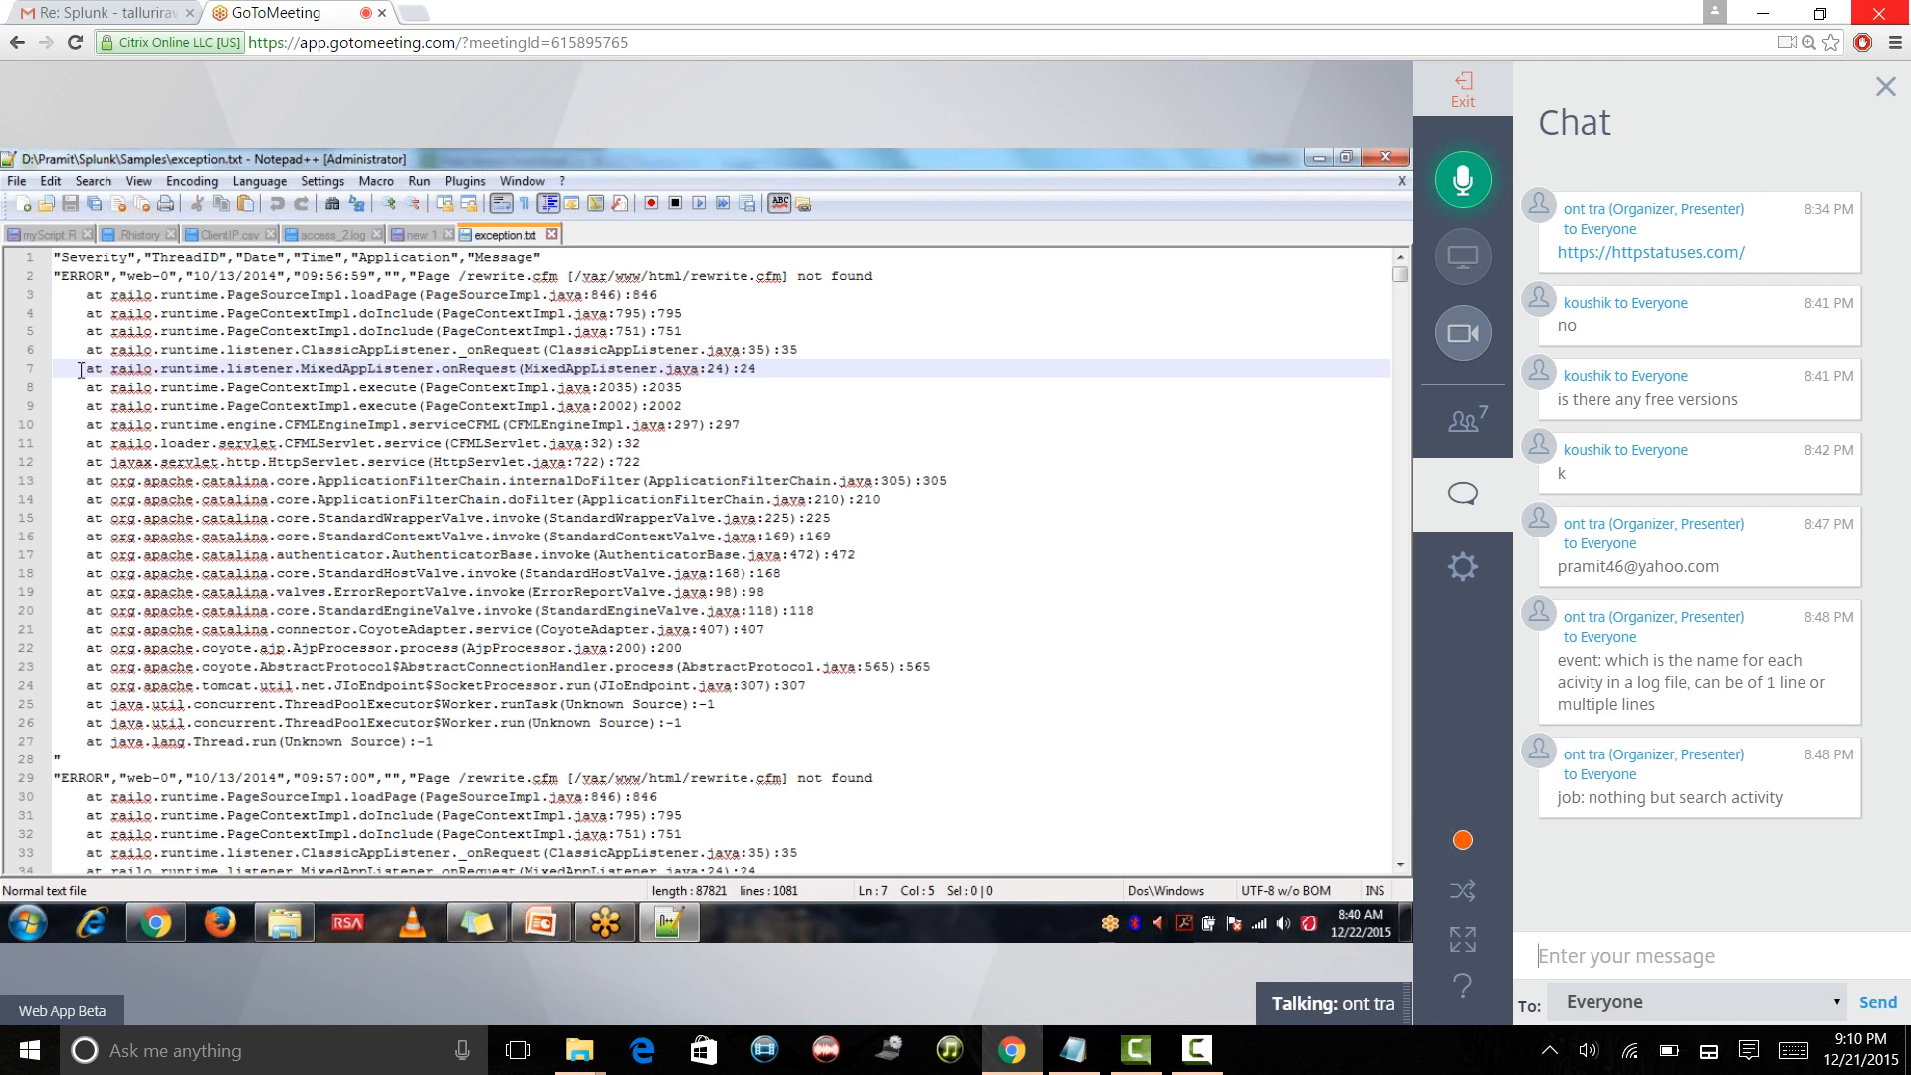
{"action": "left_click", "coordinate": [775, 371], "text": "shift"}
{"action": "key", "text": "ctrl+c"}
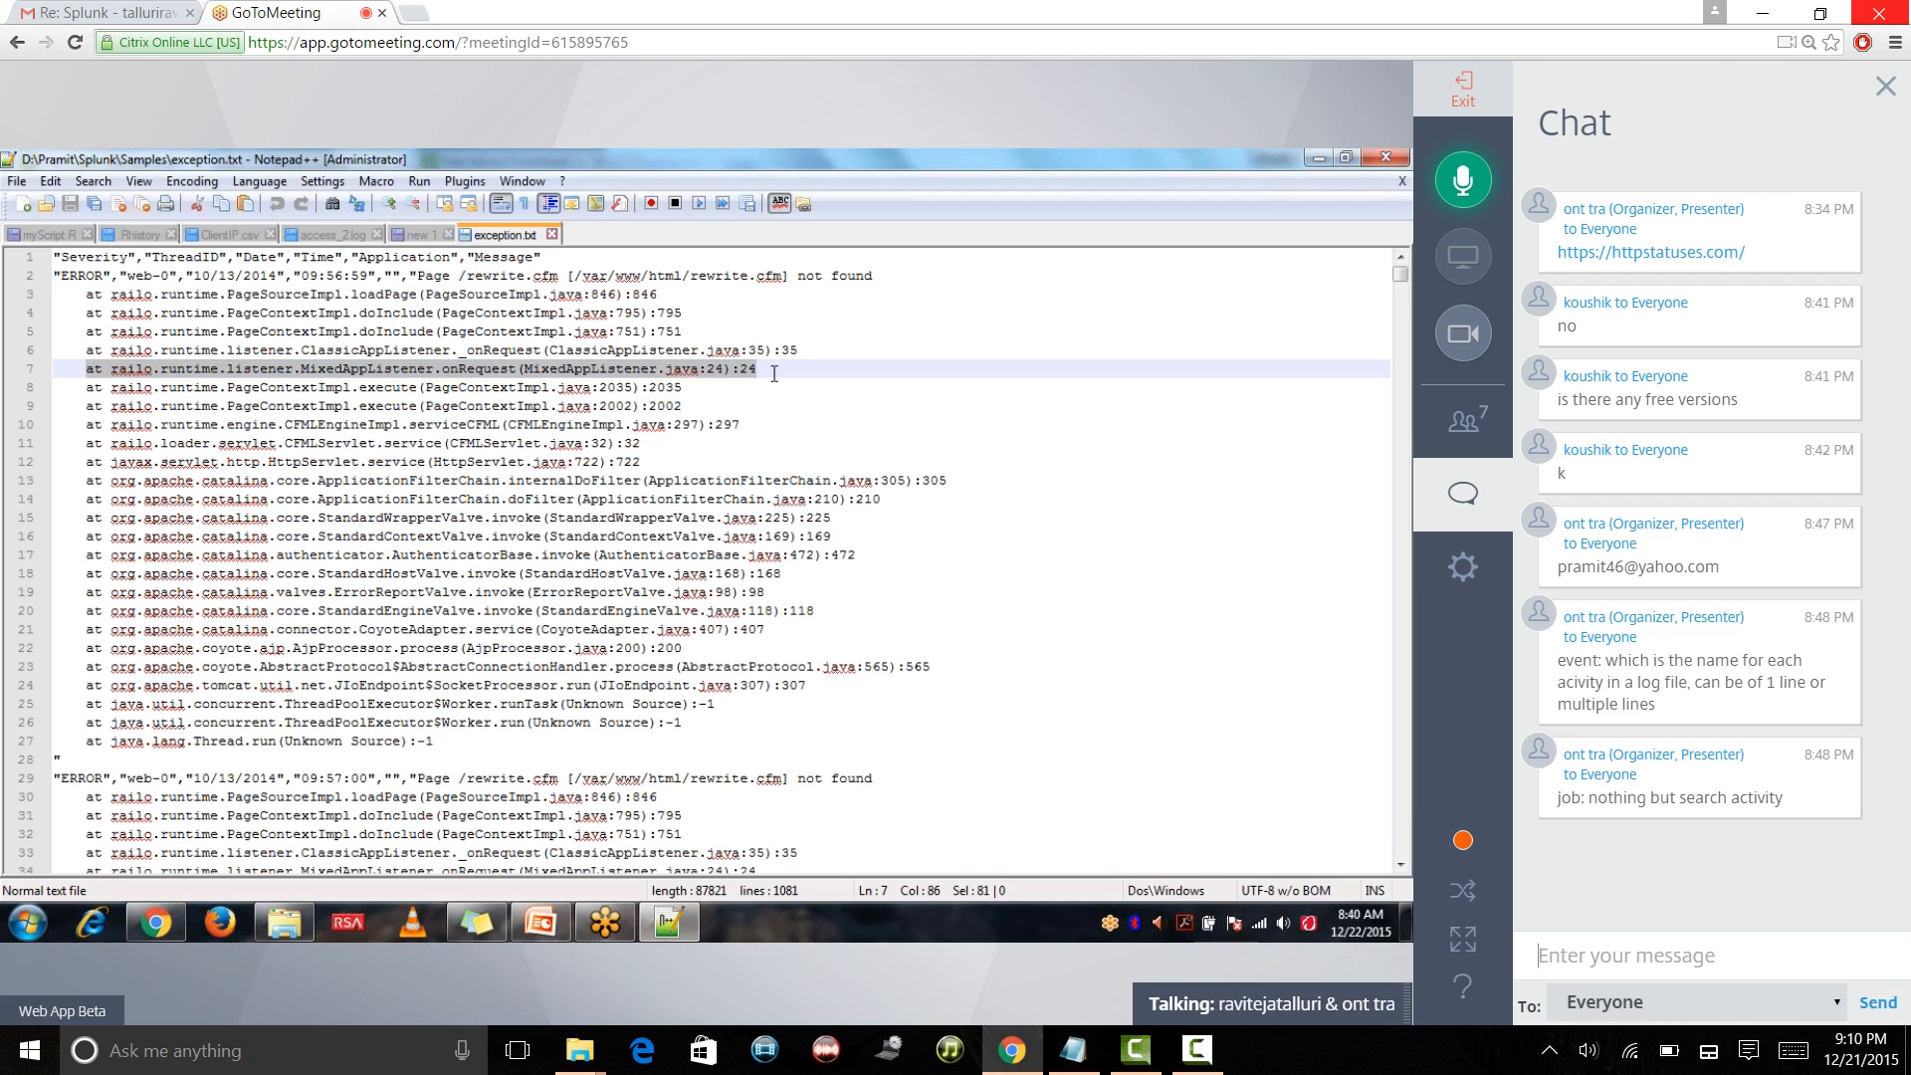
{"action": "left_click", "coordinate": [416, 235]}
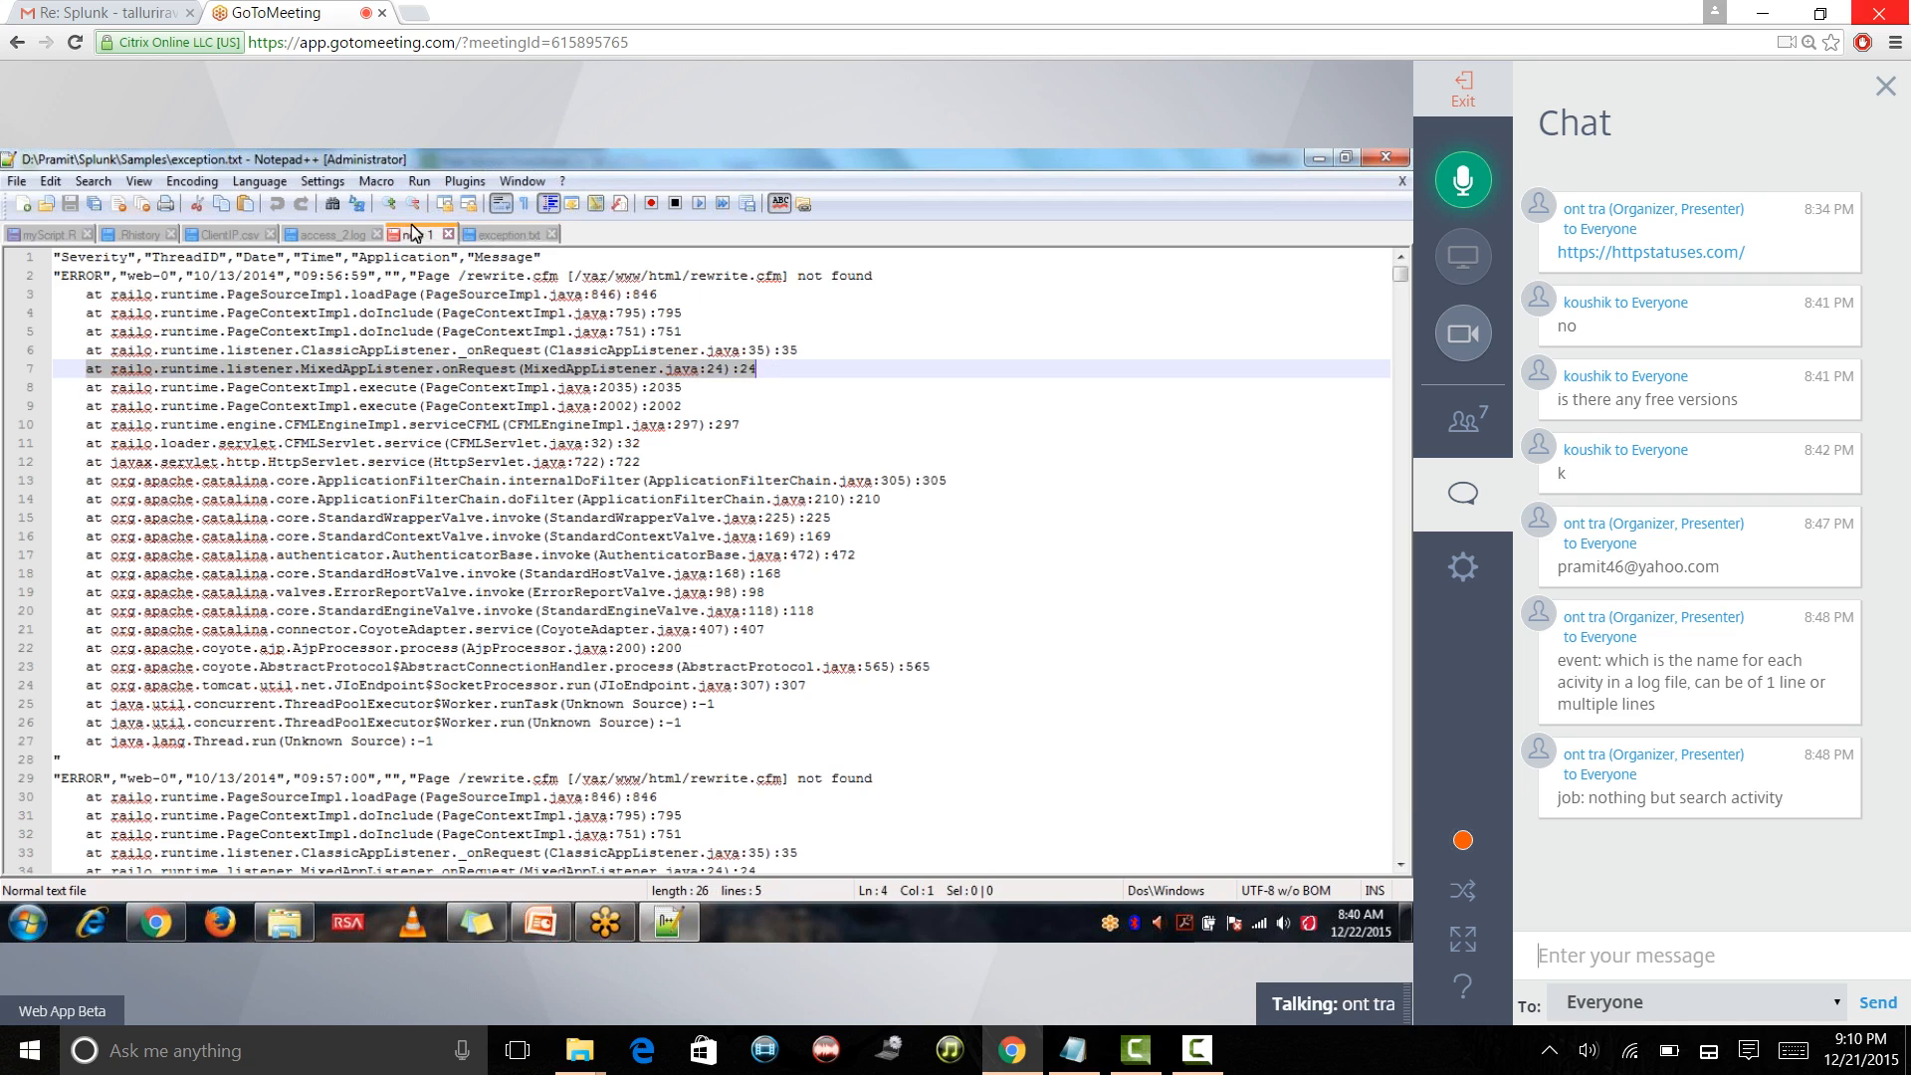
{"action": "key", "text": "Return"}
{"action": "key", "text": "Return"}
{"action": "key", "text": "Return"}
{"action": "key", "text": "Up"}
{"action": "key", "text": "Up"}
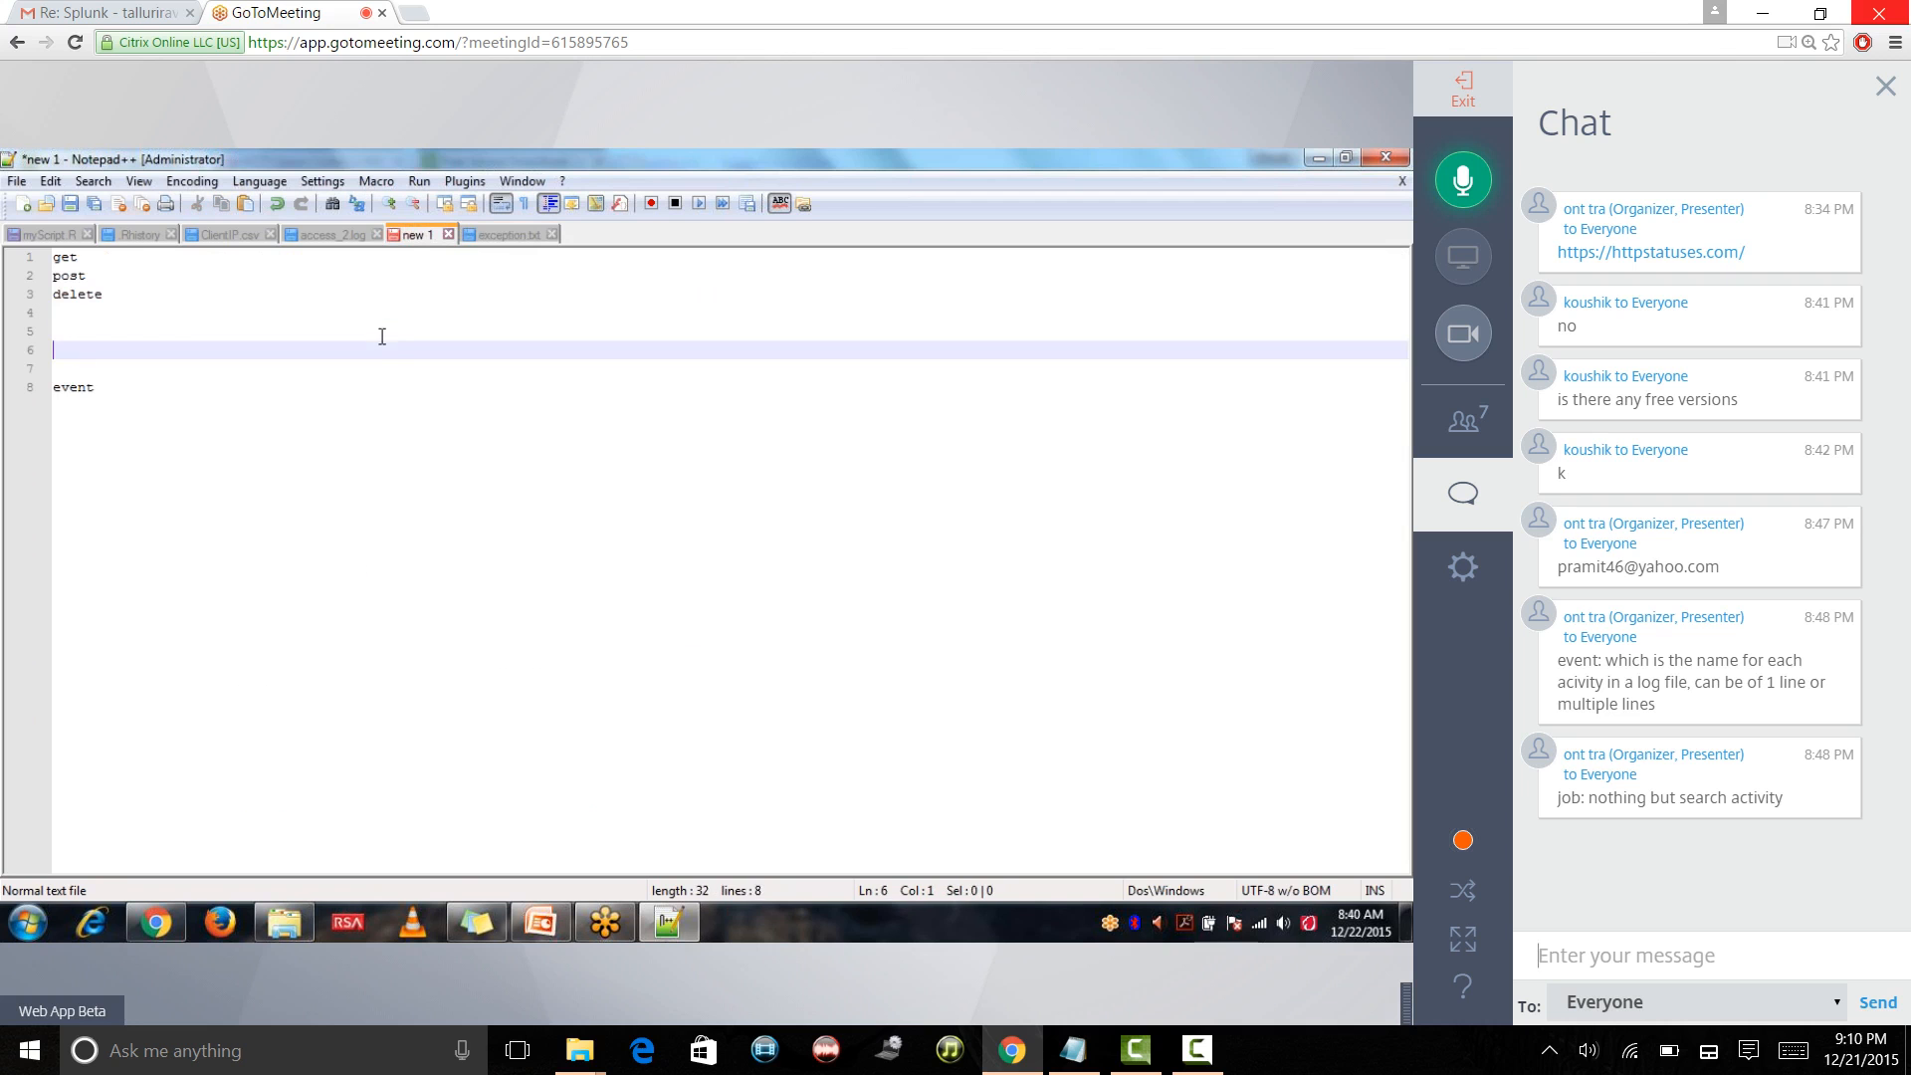
{"action": "key", "text": "ctrl+v"}
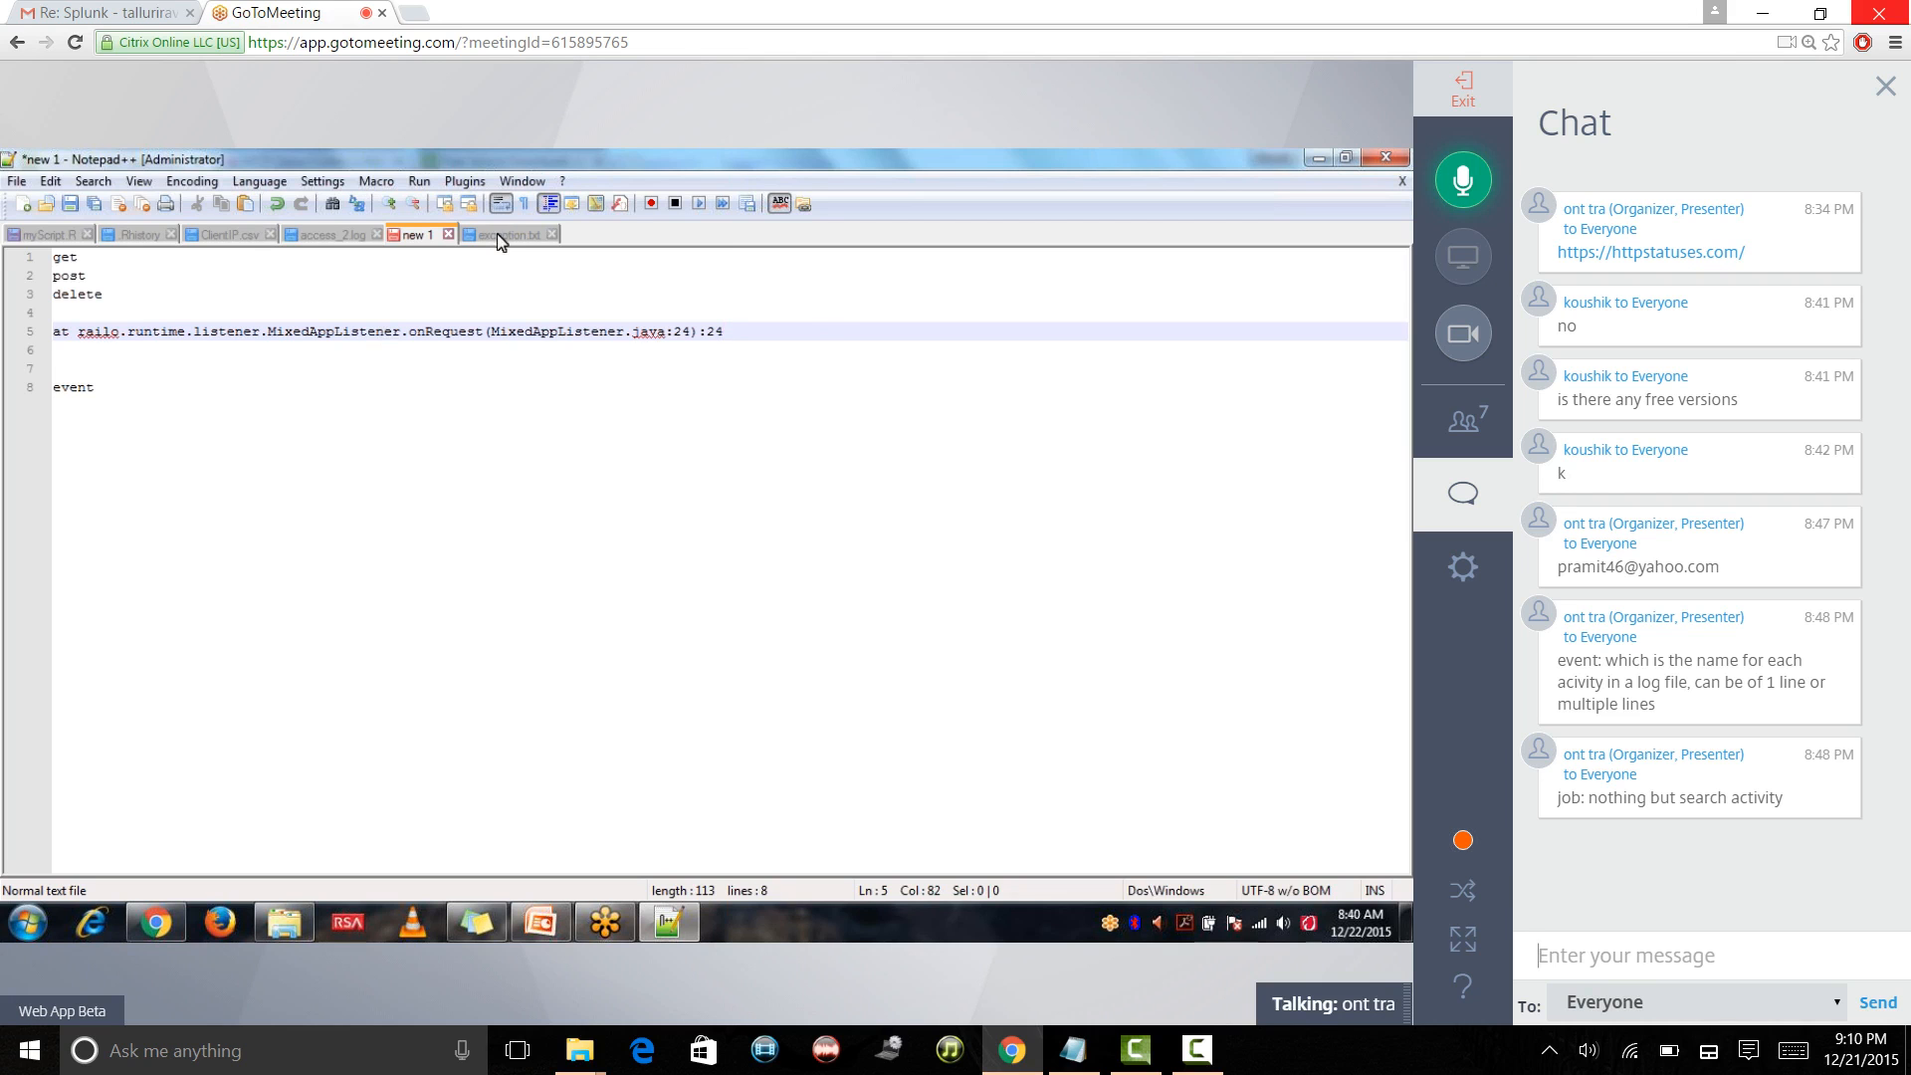
- Copy the first "ERROR" line from exception.txt above the pasted stack trace line in new 1, with a blank line below delete
{"action": "left_click", "coordinate": [64, 332]}
{"action": "left_click", "coordinate": [488, 236]}
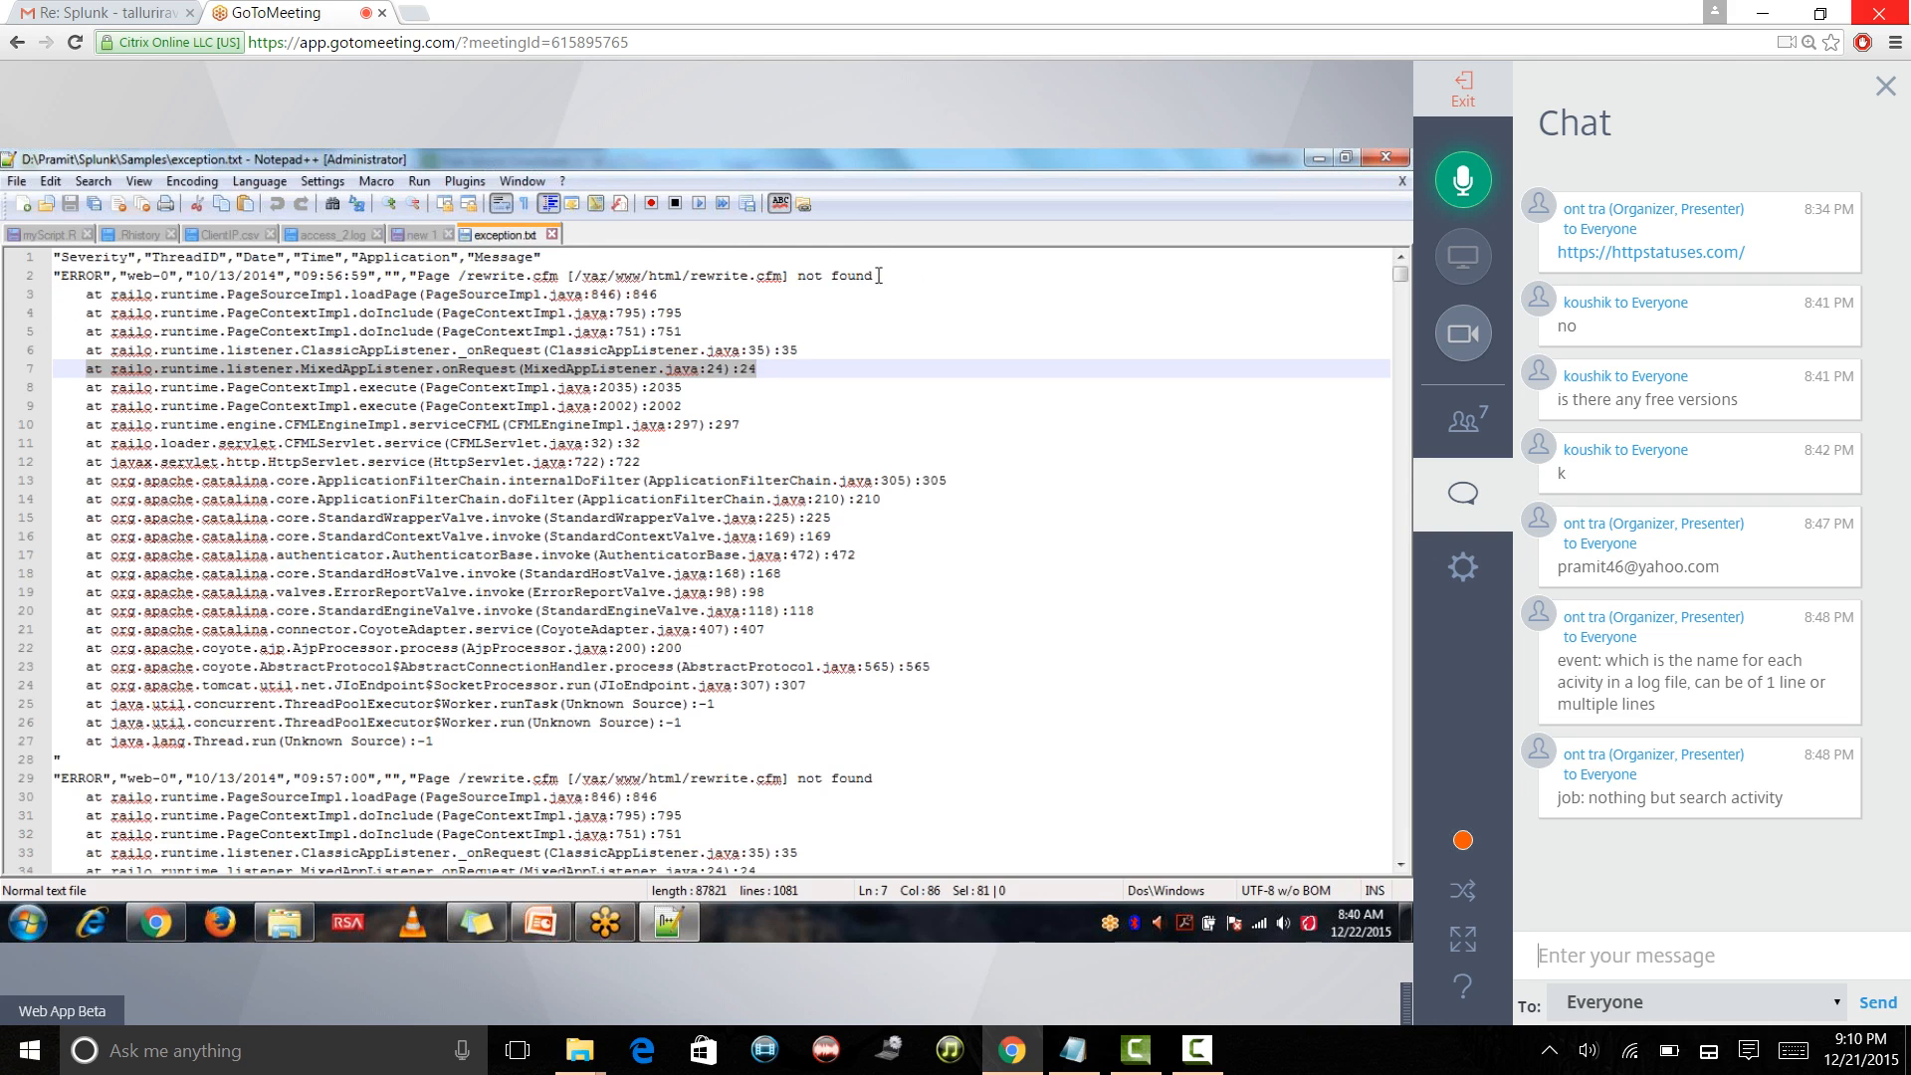
{"action": "left_click_drag", "start_coordinate": [879, 276], "coordinate": [42, 276]}
{"action": "key", "text": "ctrl+c"}
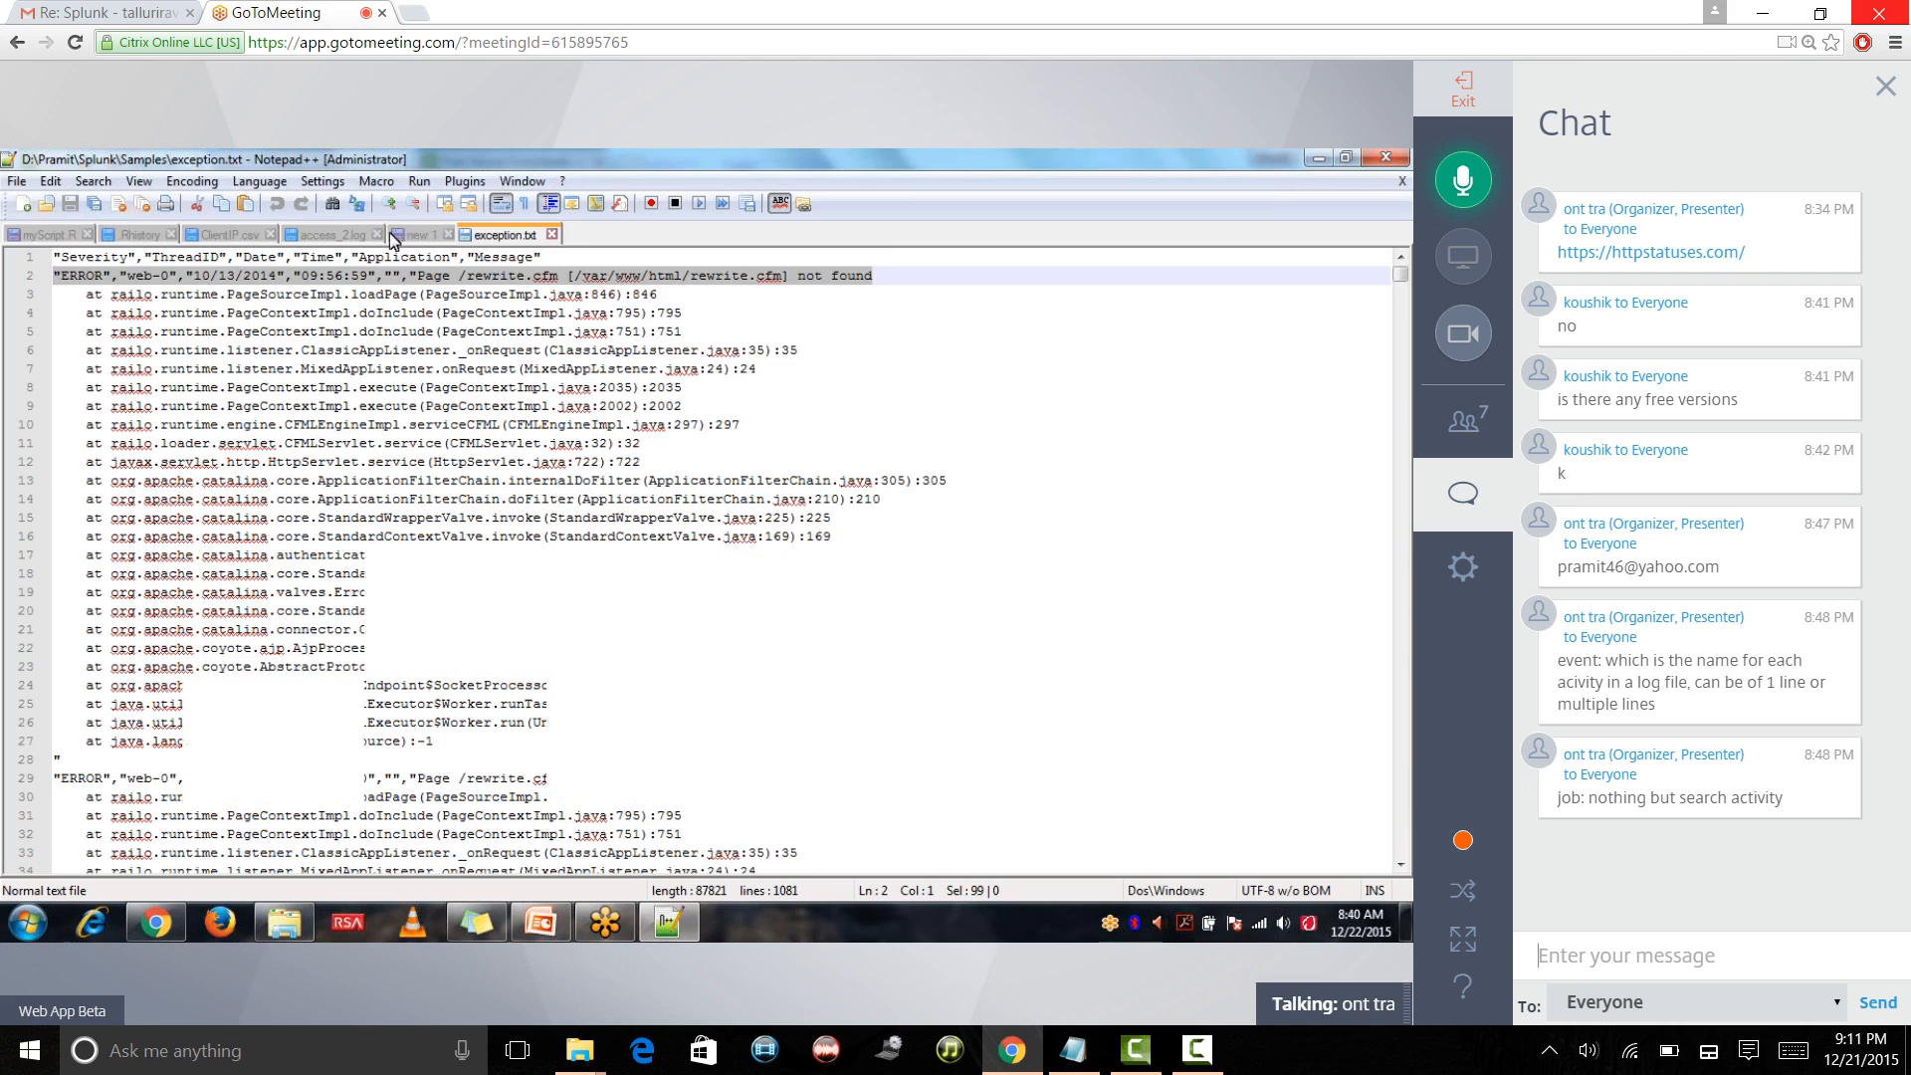
{"action": "left_click", "coordinate": [409, 235]}
{"action": "left_click", "coordinate": [190, 297]}
{"action": "left_click", "coordinate": [184, 314]}
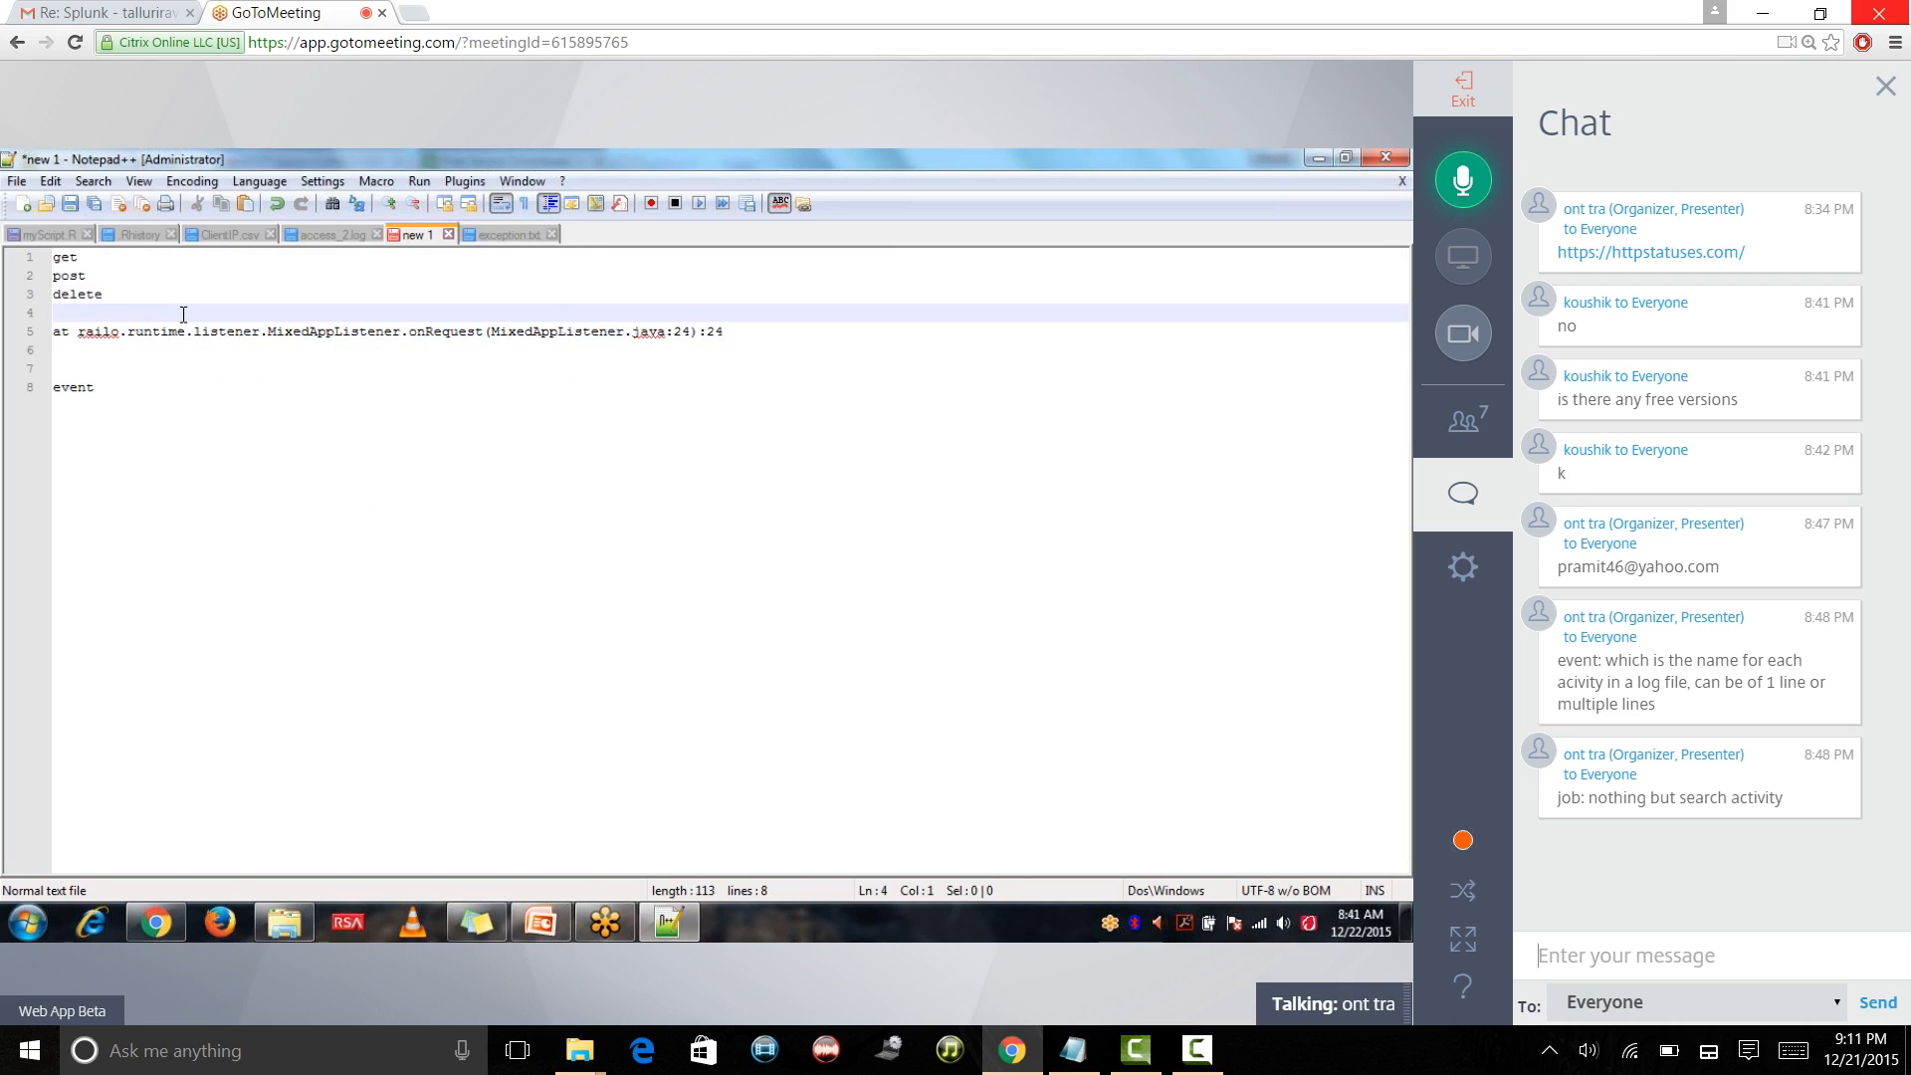
{"action": "key", "text": "ctrl+v"}
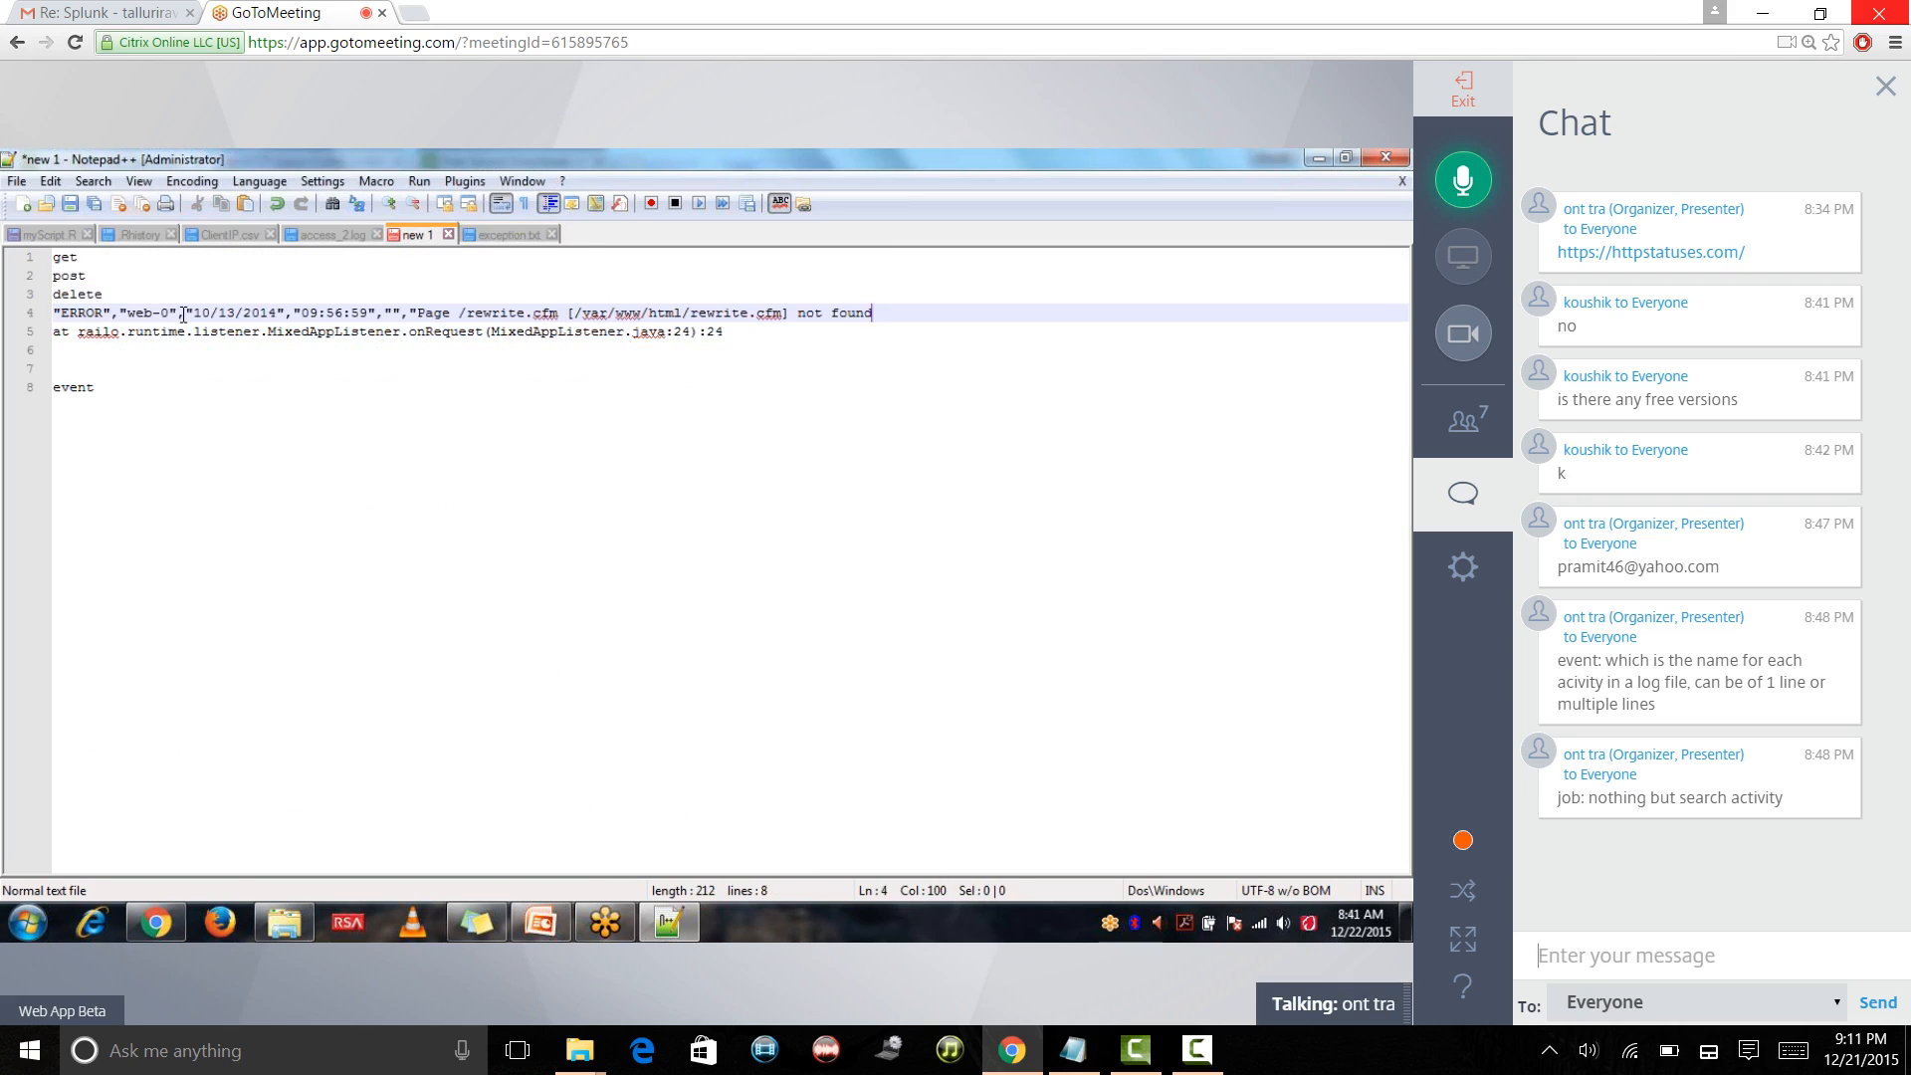
{"action": "left_click", "coordinate": [114, 299]}
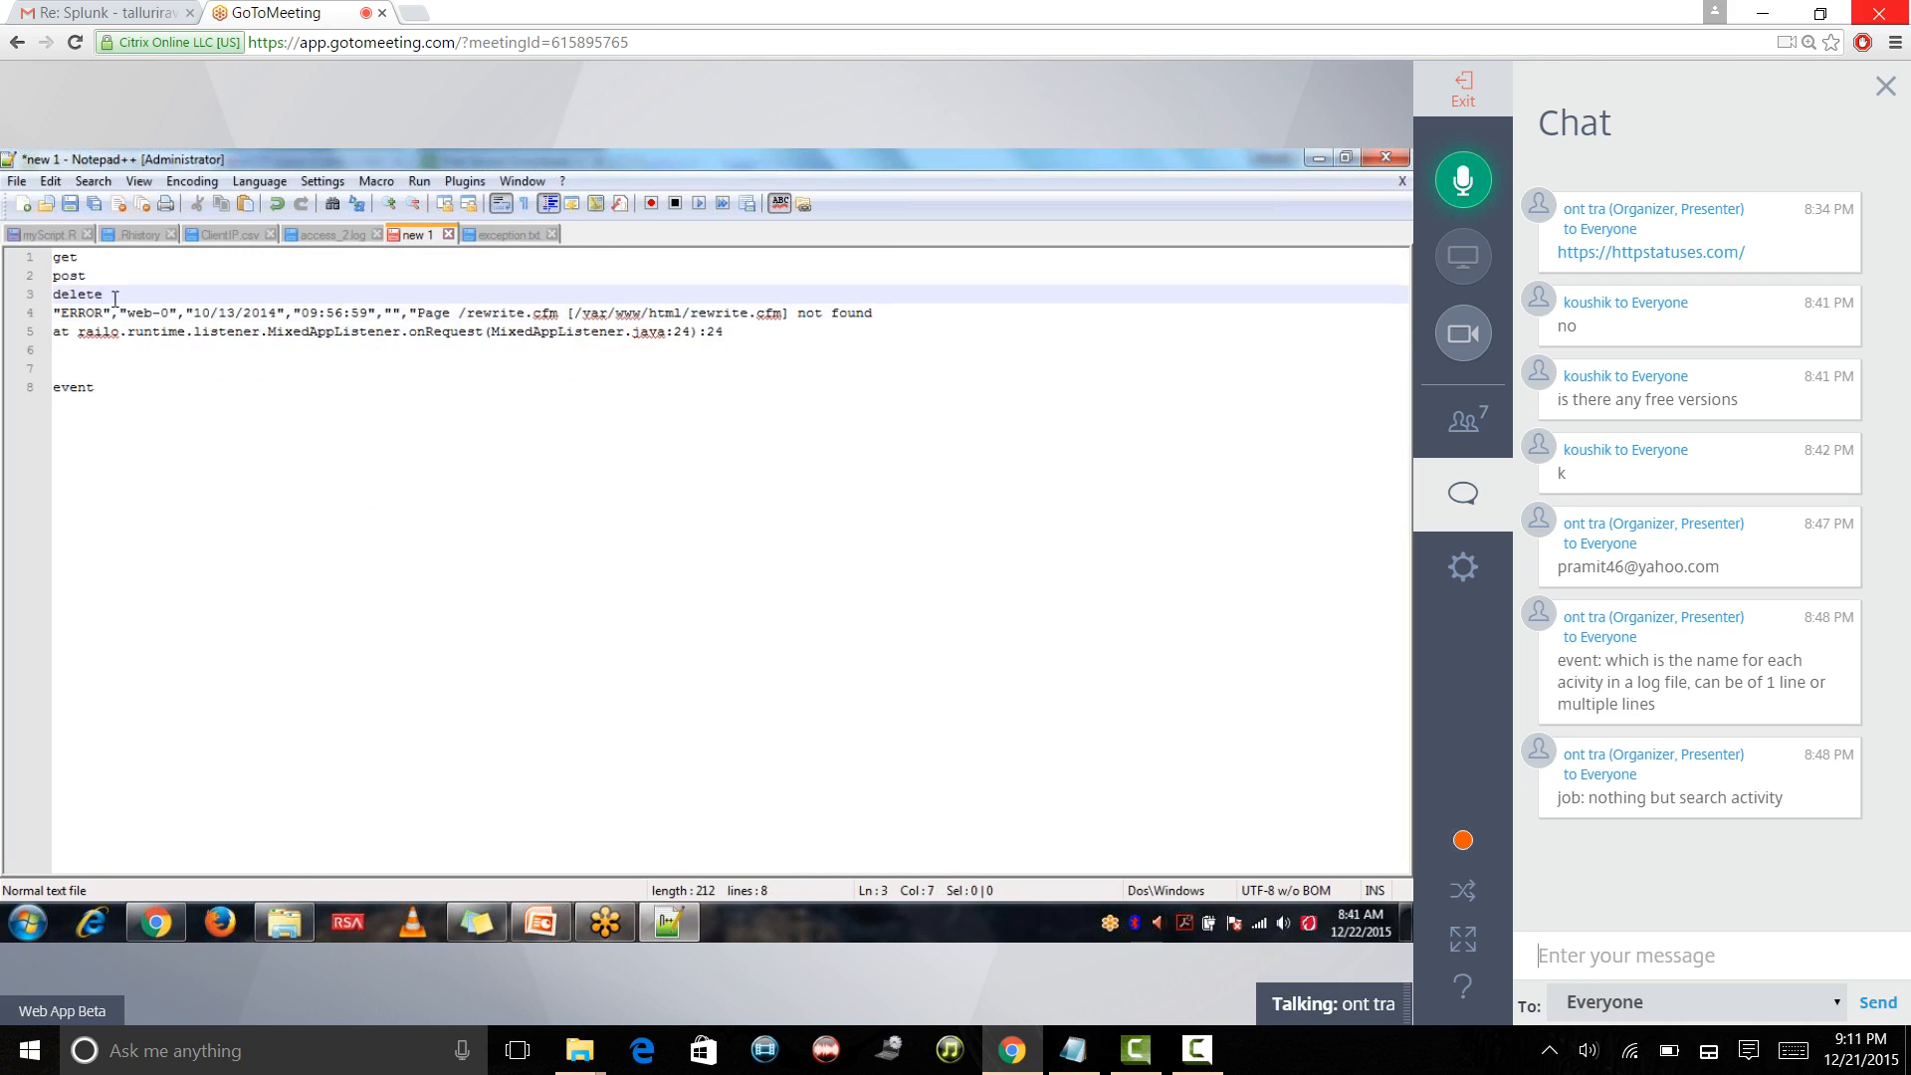
{"action": "key", "text": "Return"}
- Examine the pasted ERROR line's severity, thread ID, date, time and message fields, and return to exception.txt
{"action": "double_click", "coordinate": [82, 331]}
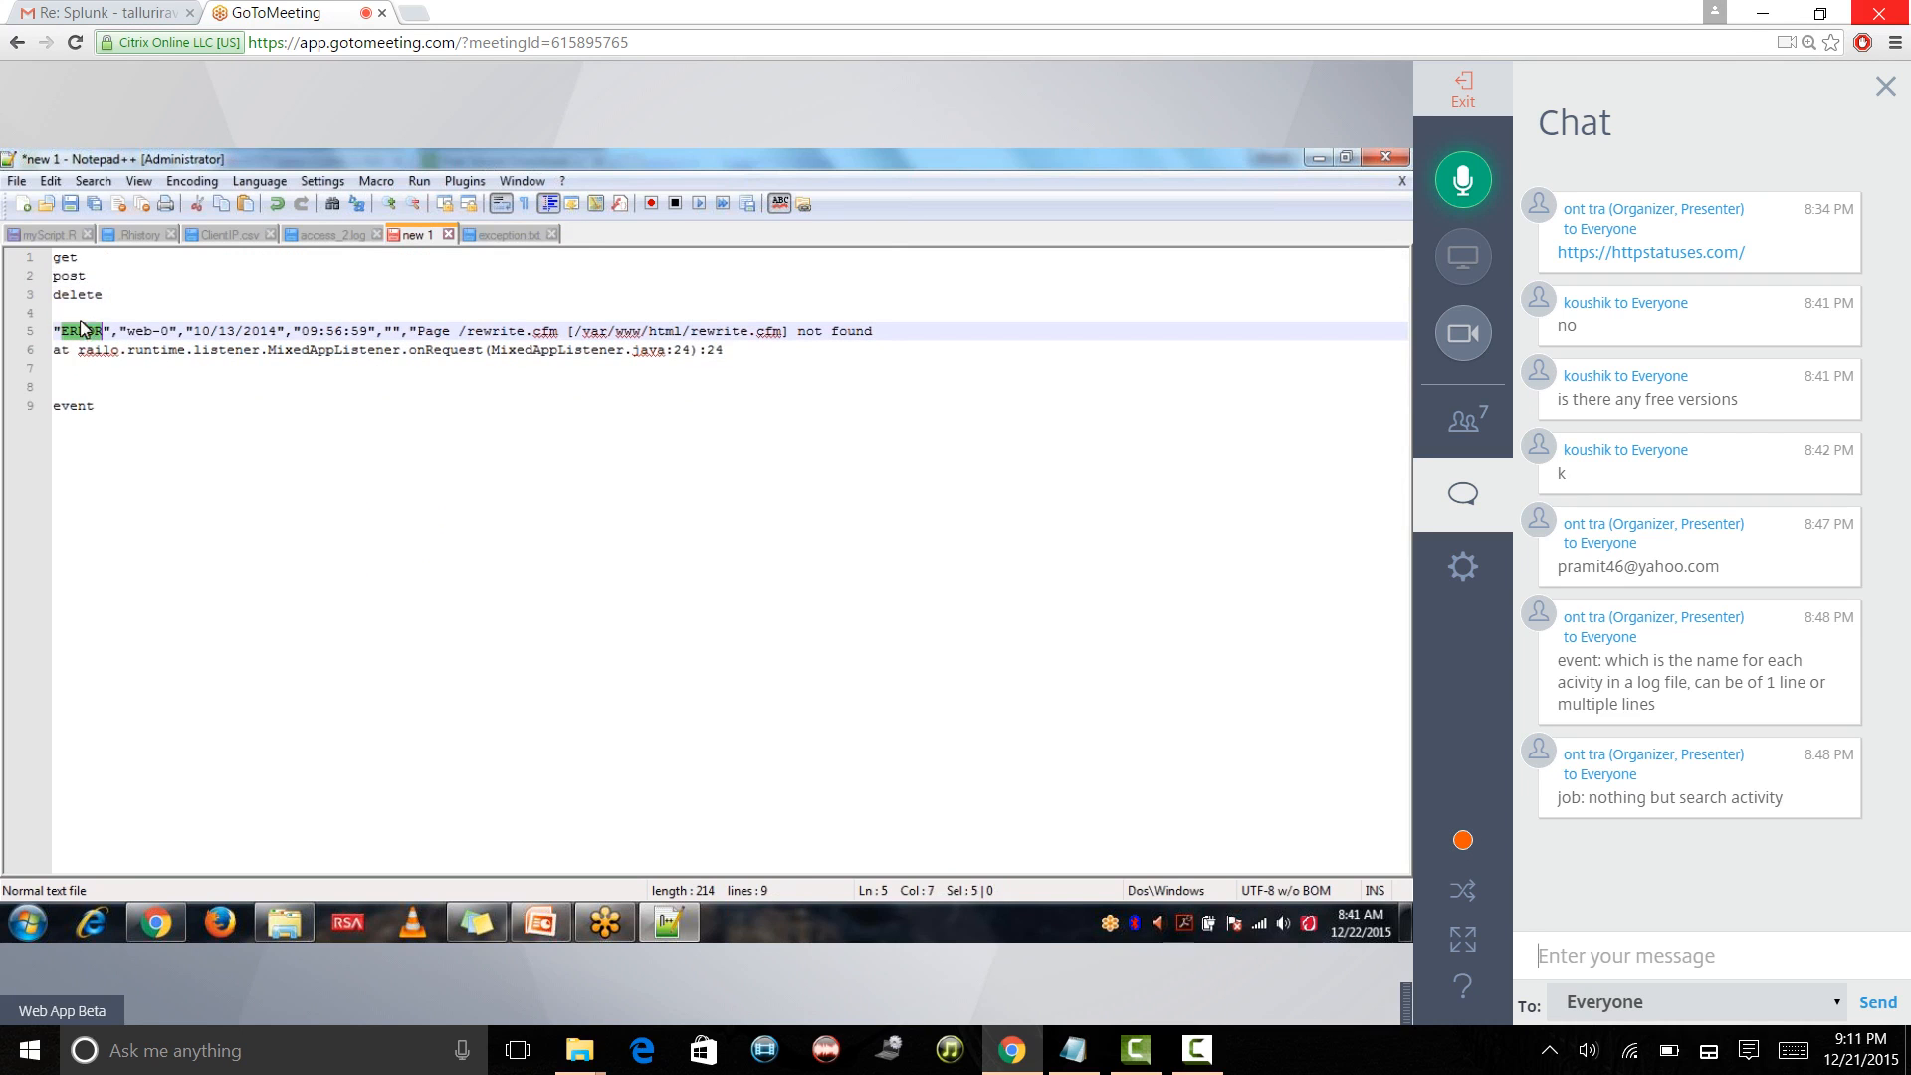
{"action": "double_click", "coordinate": [159, 330]}
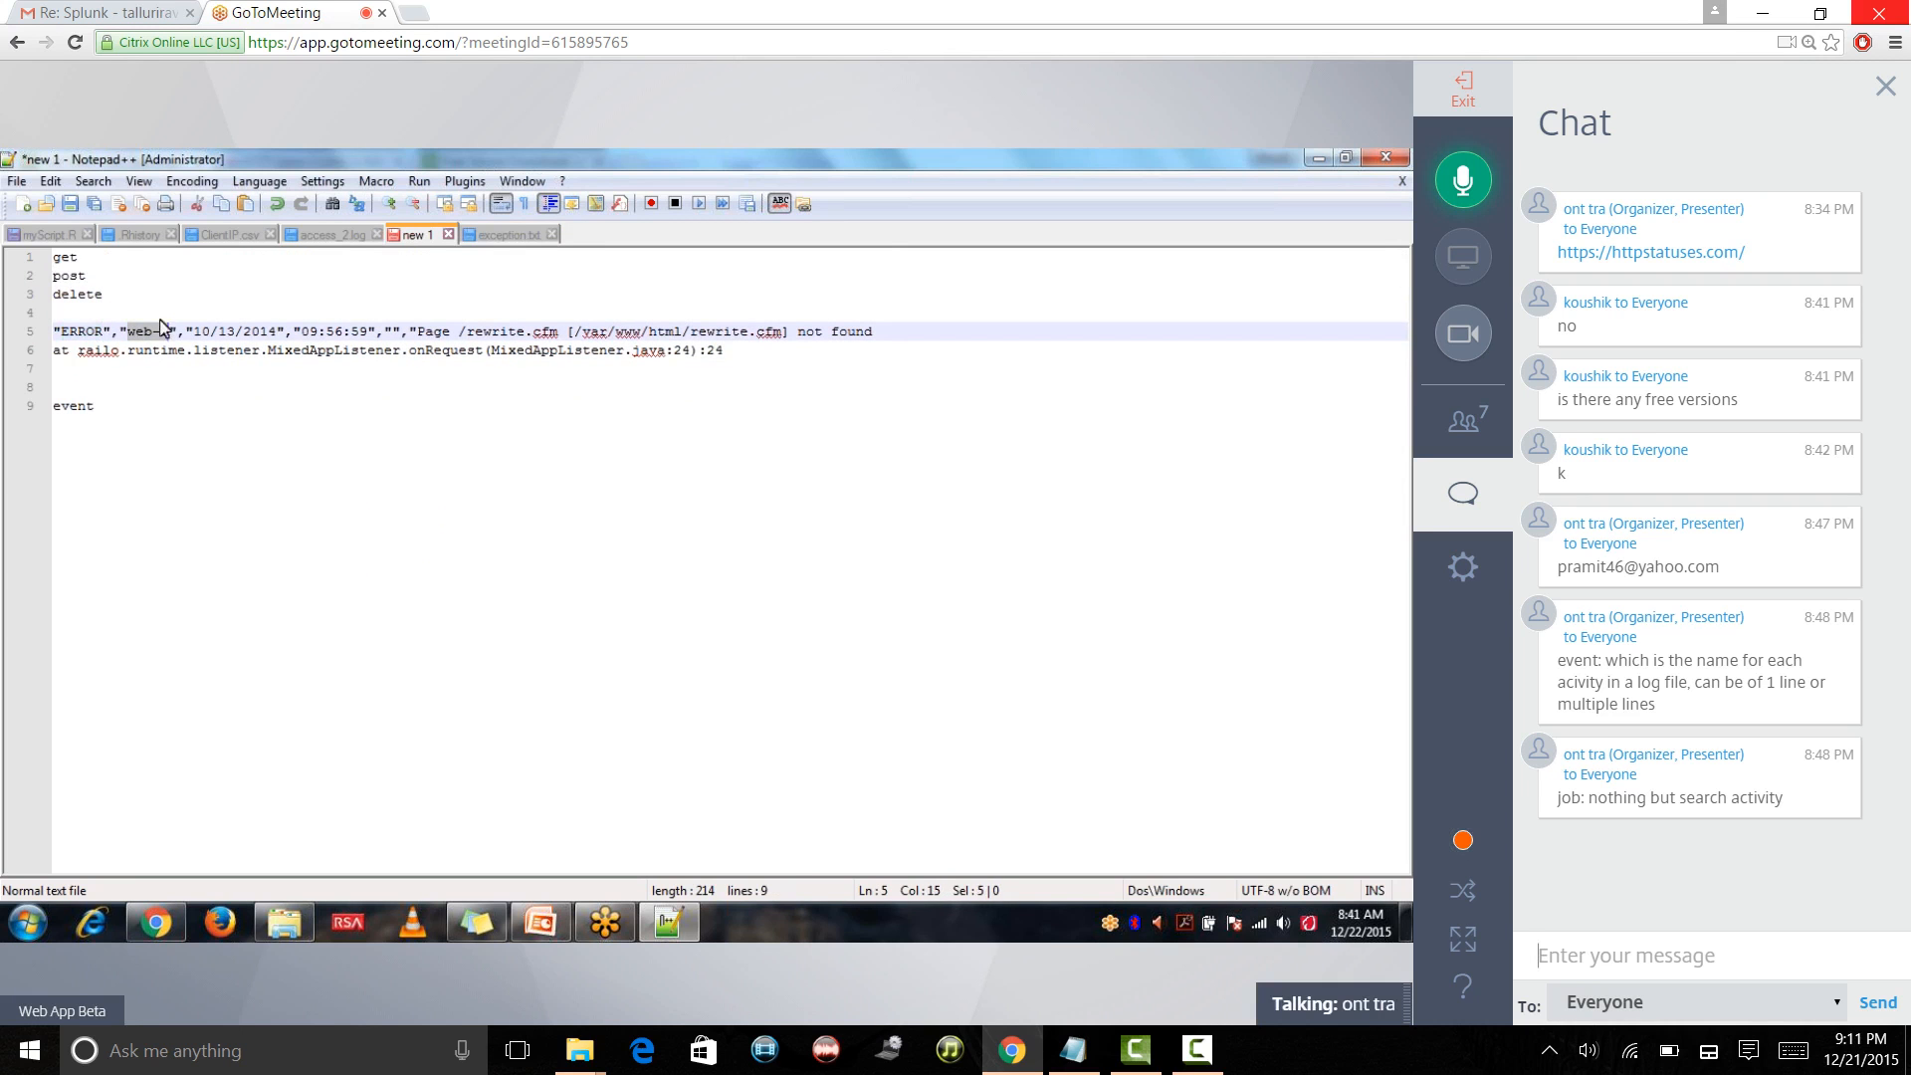
{"action": "left_click_drag", "start_coordinate": [198, 330], "coordinate": [379, 332]}
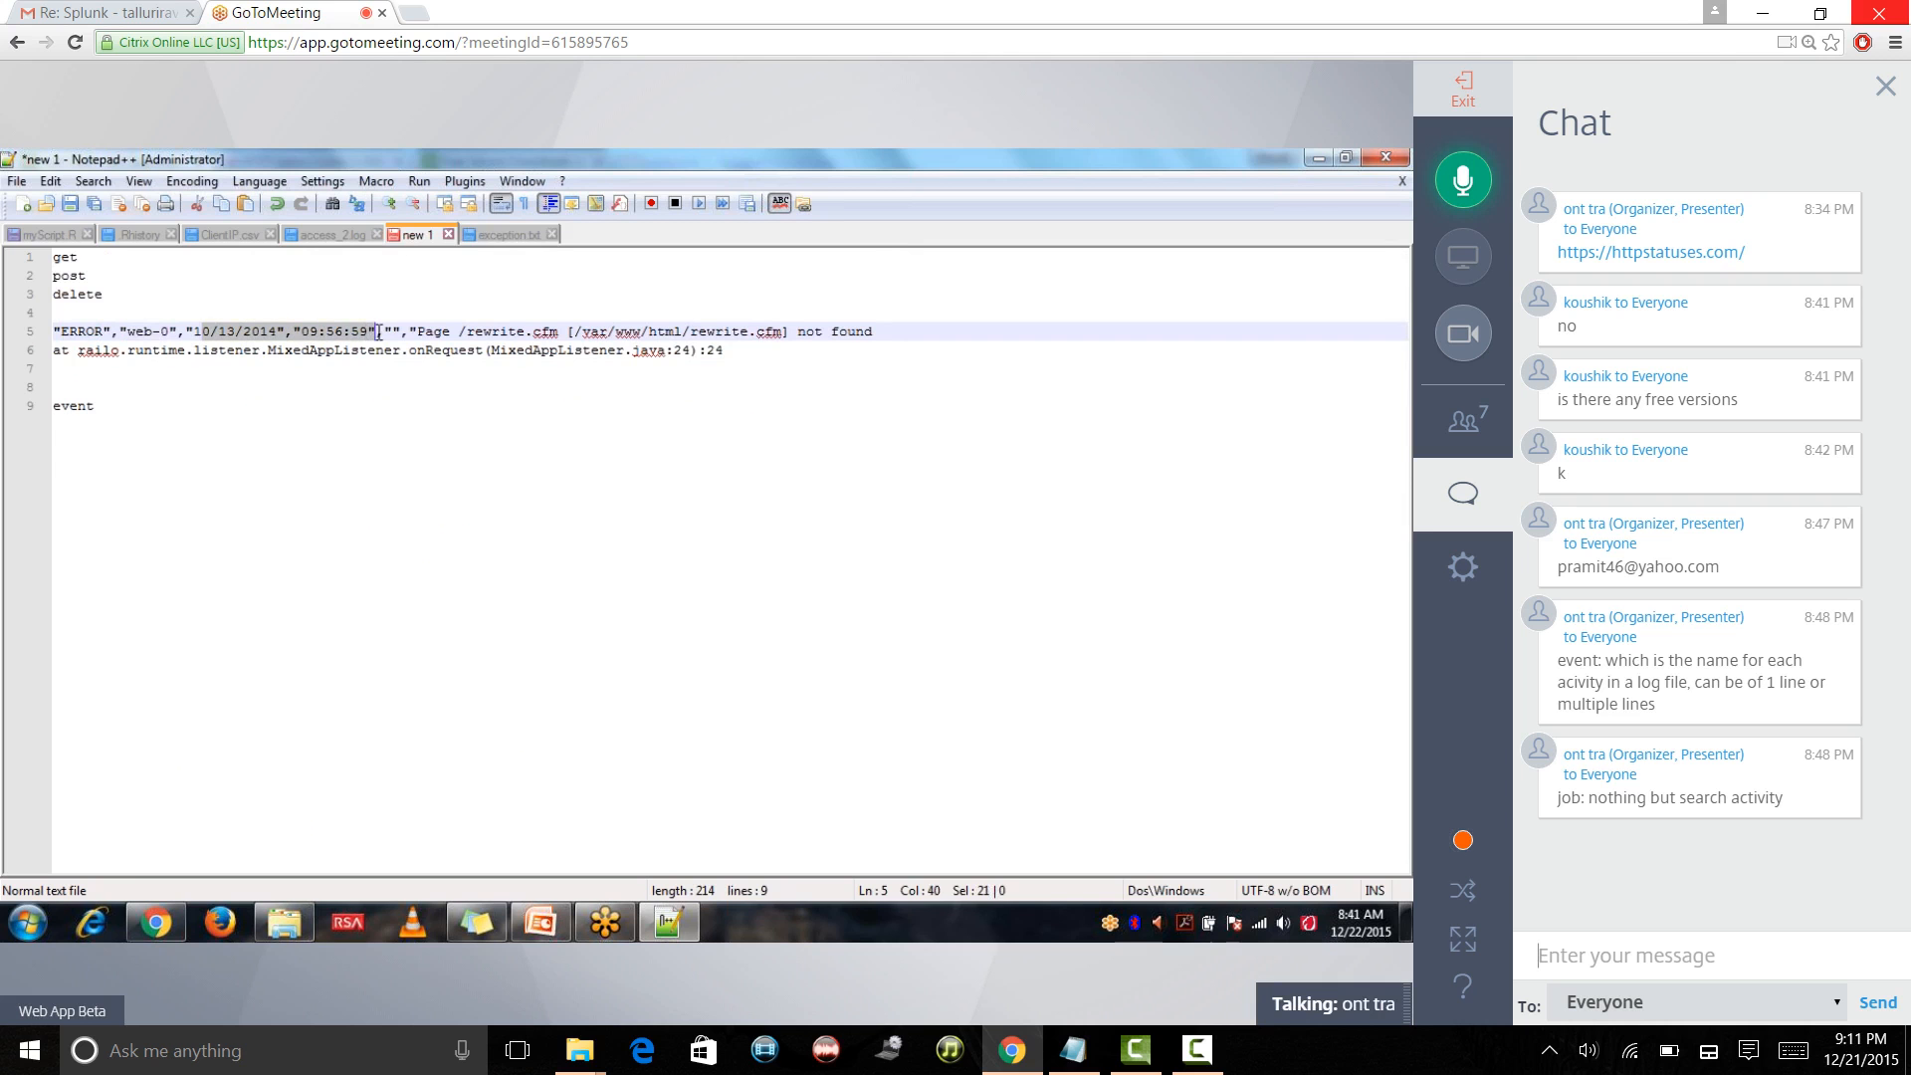
{"action": "left_click_drag", "start_coordinate": [417, 331], "coordinate": [779, 332]}
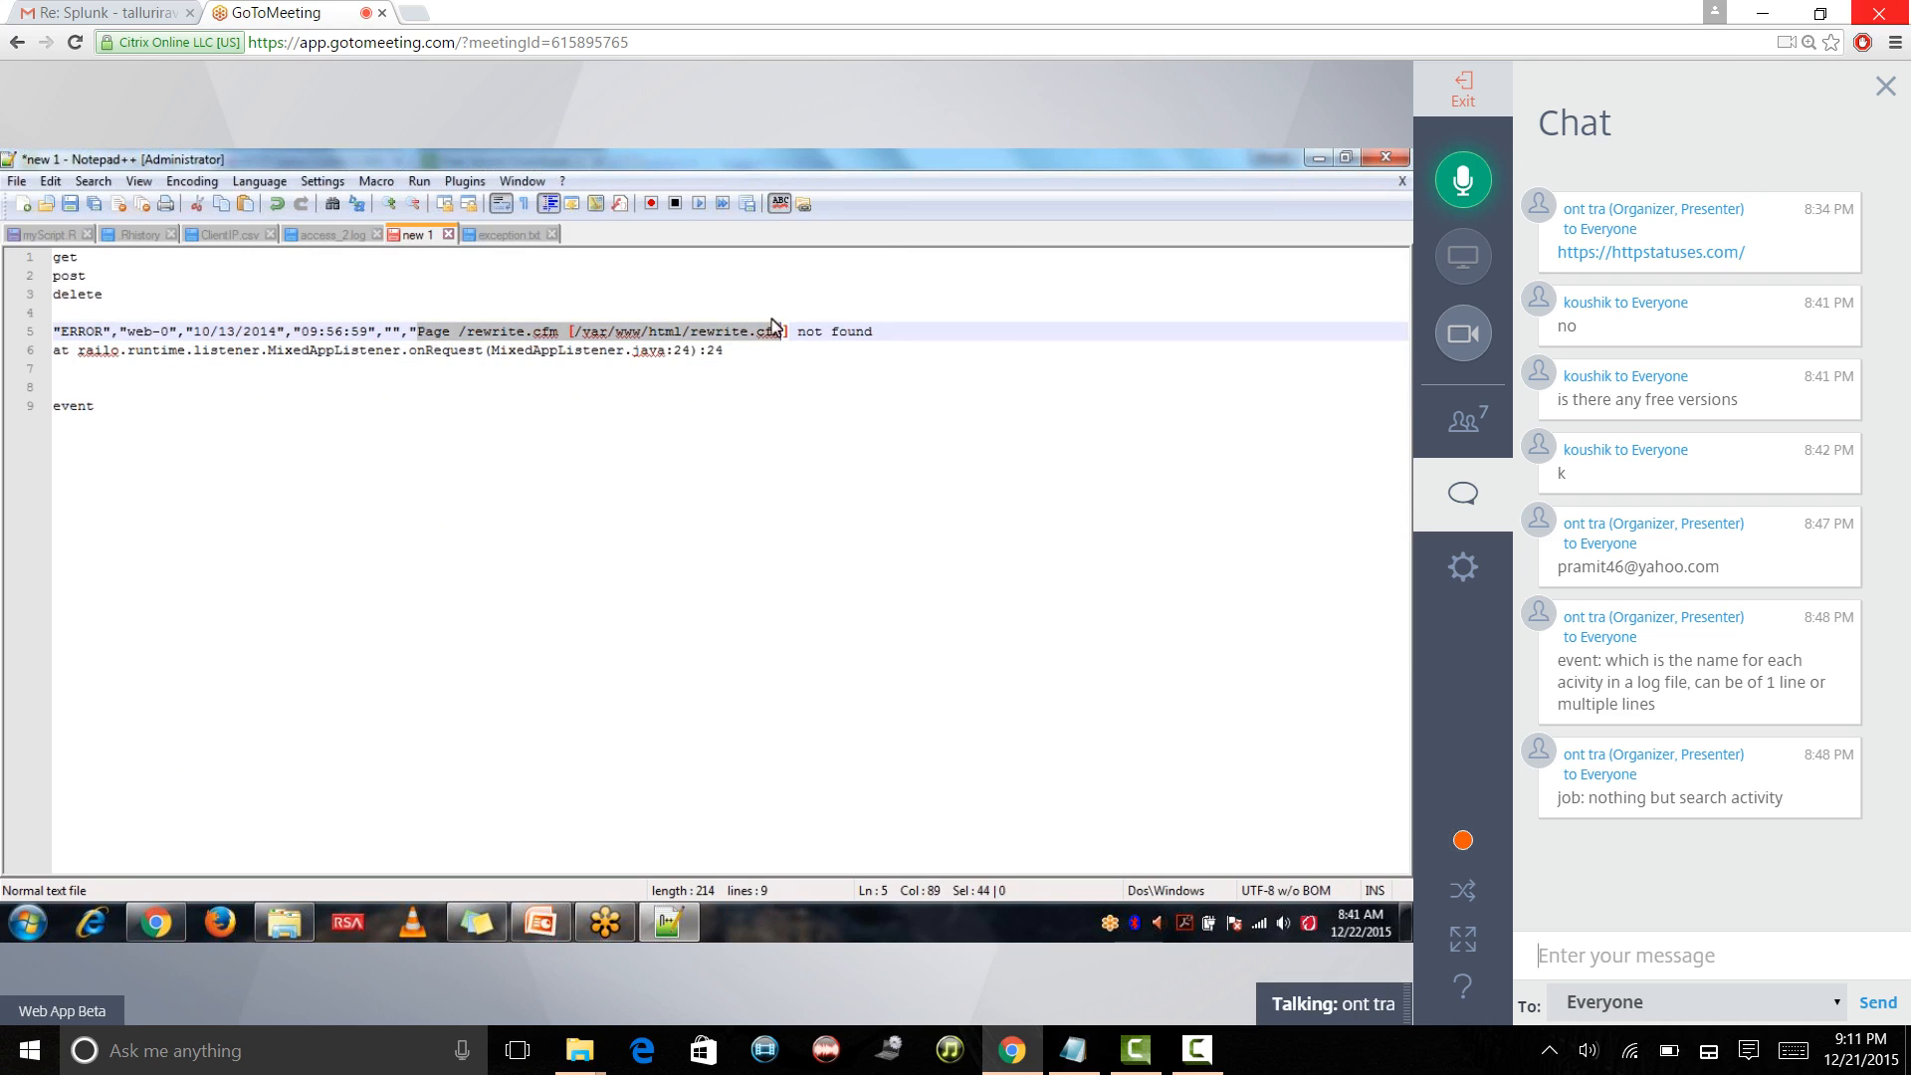
{"action": "left_click_drag", "start_coordinate": [583, 331], "coordinate": [754, 346]}
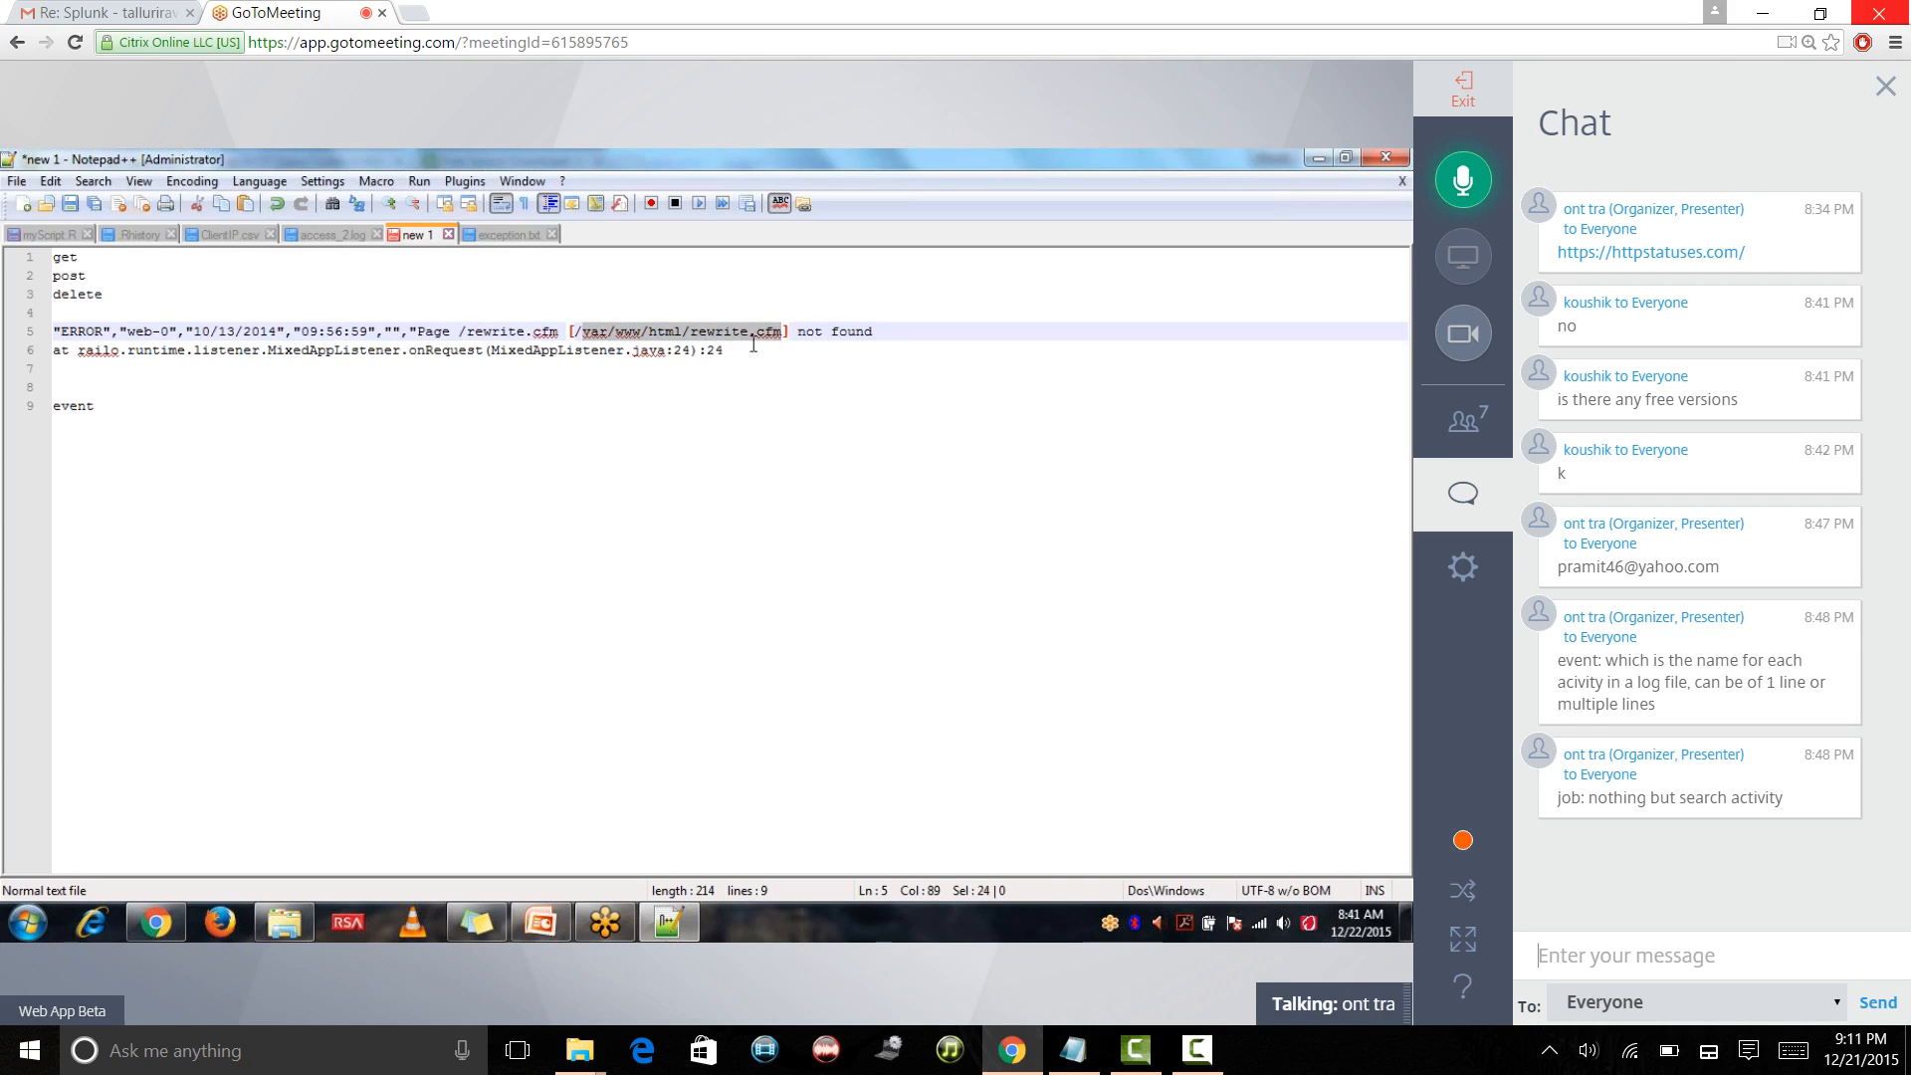
{"action": "left_click_drag", "start_coordinate": [904, 334], "coordinate": [22, 332]}
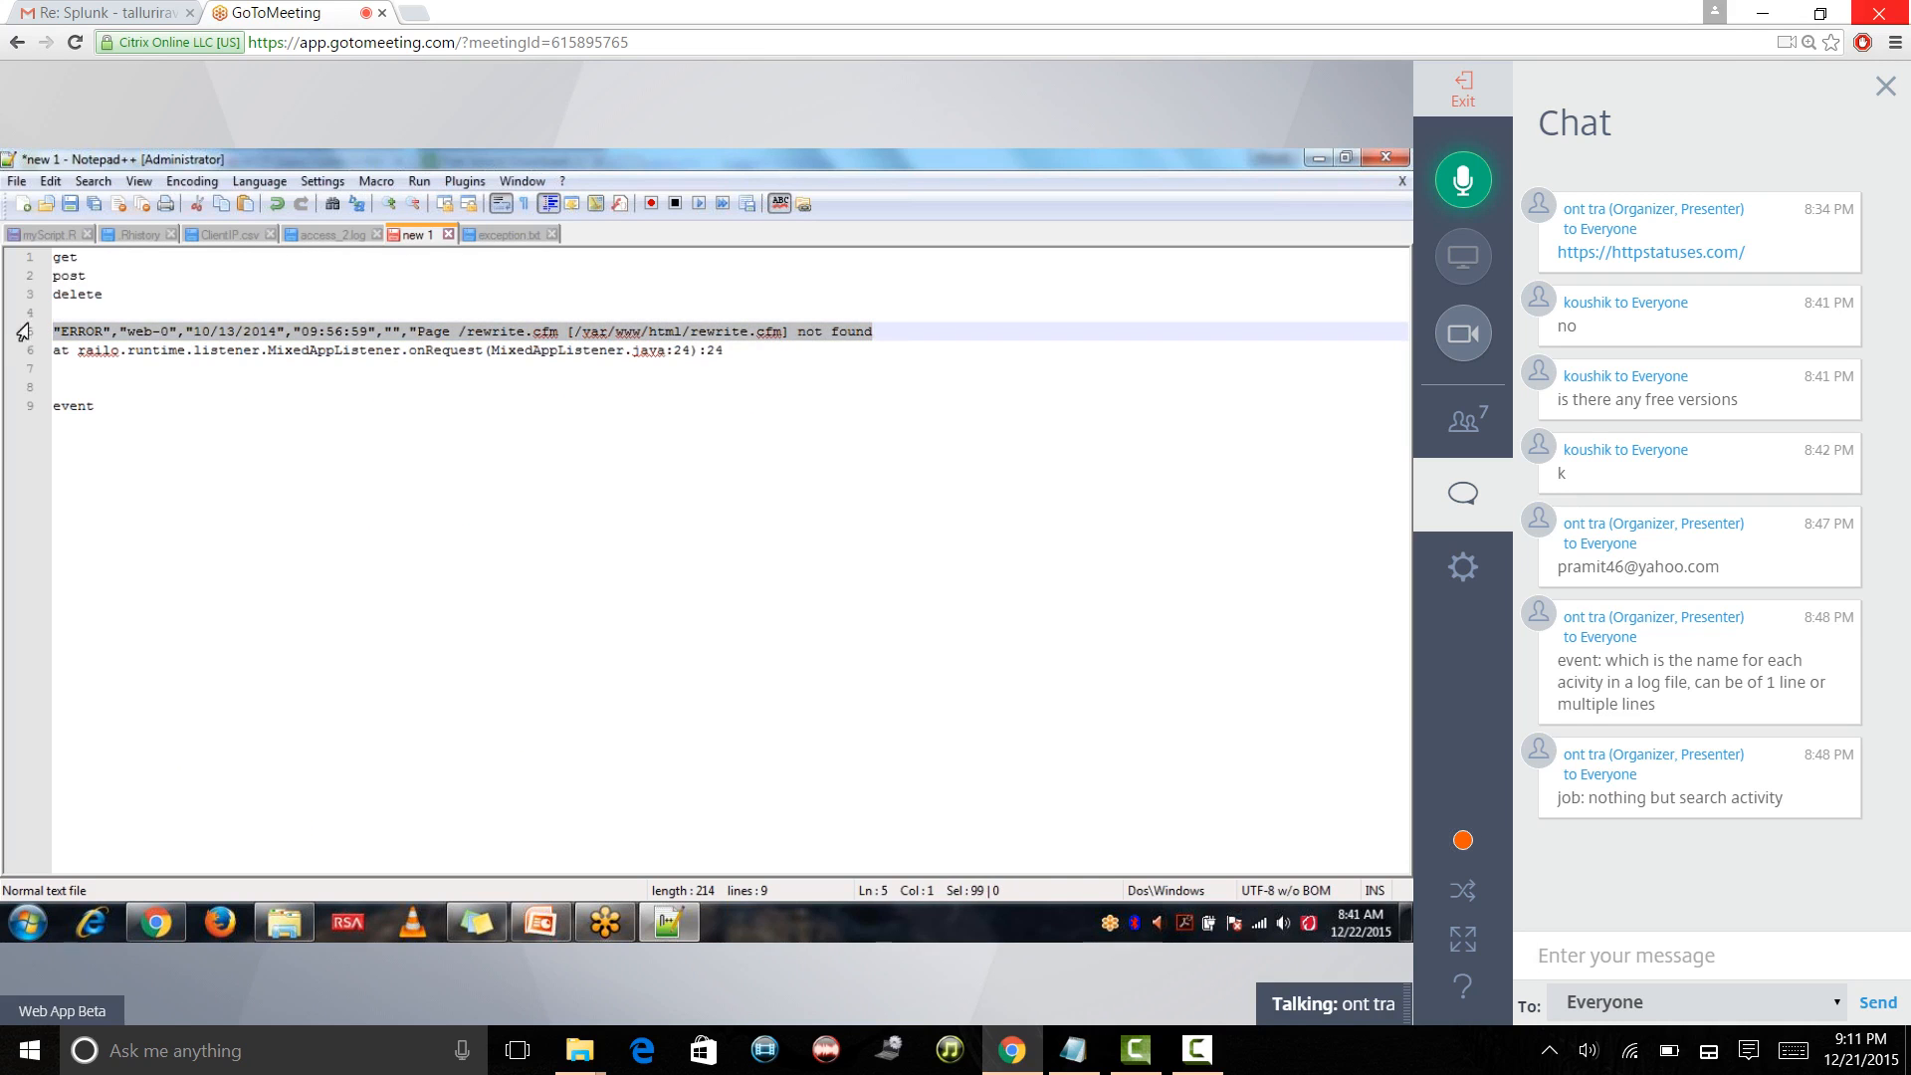
{"action": "left_click", "coordinate": [496, 239]}
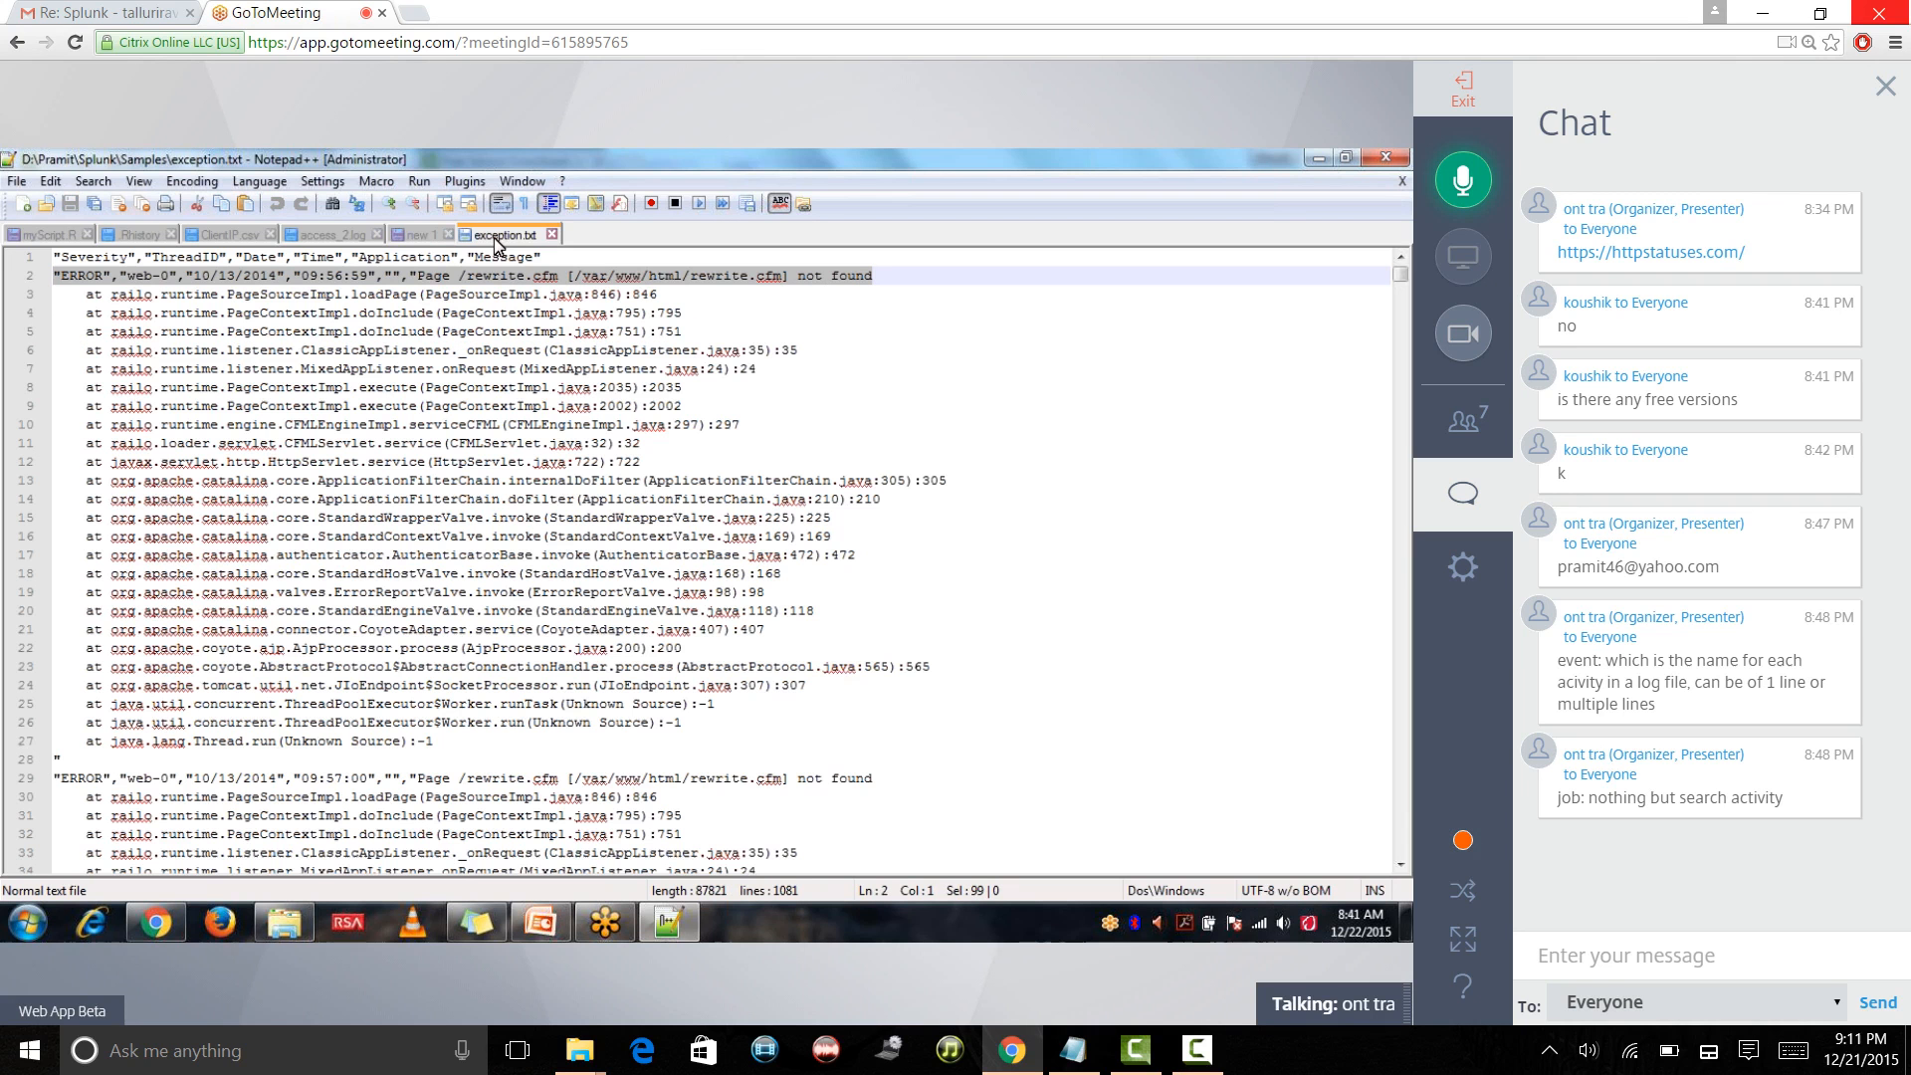